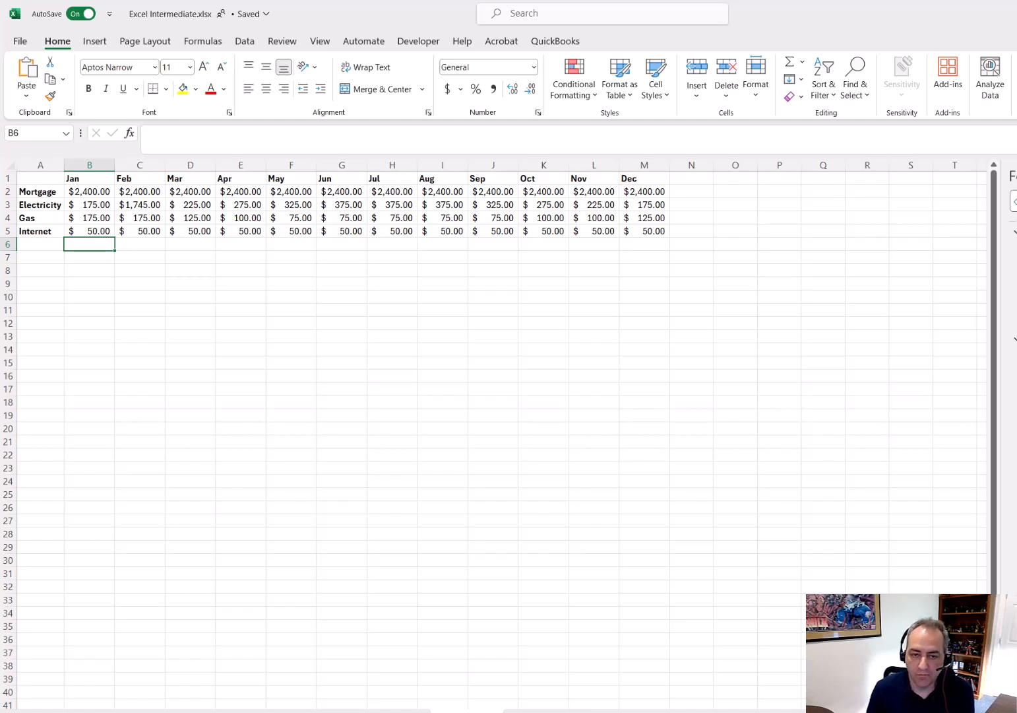
# Start a Consolidate operation at cell A1 of the blank summary sheet, using the Sum function.
pyautogui.hotkey('ctrl', 'pagedown')
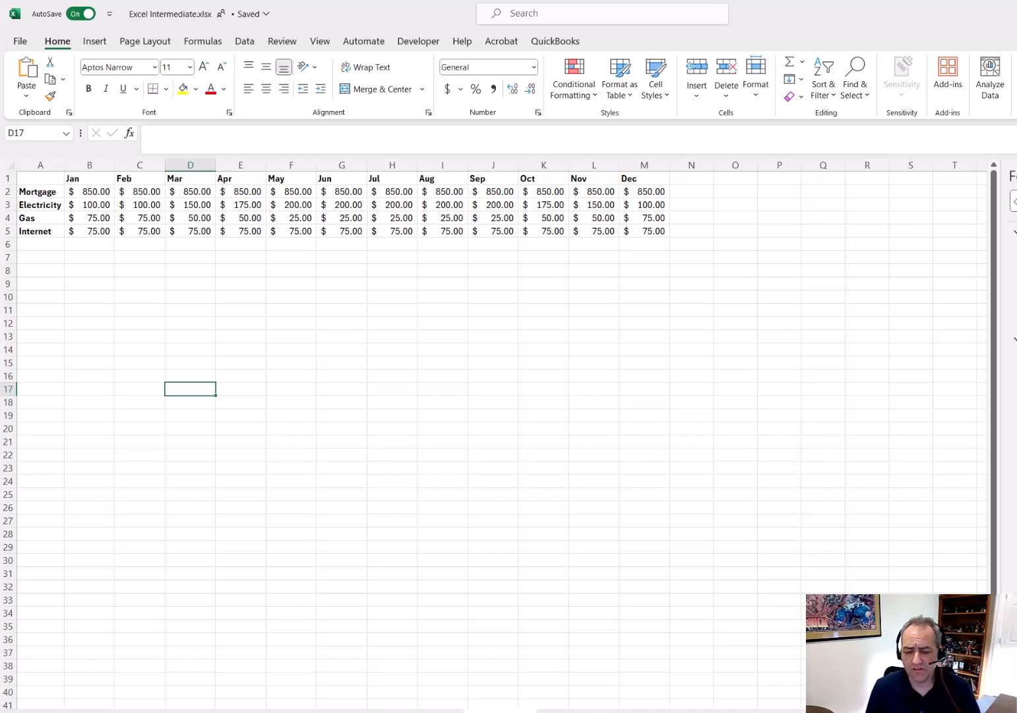
pyautogui.click(255, 711)
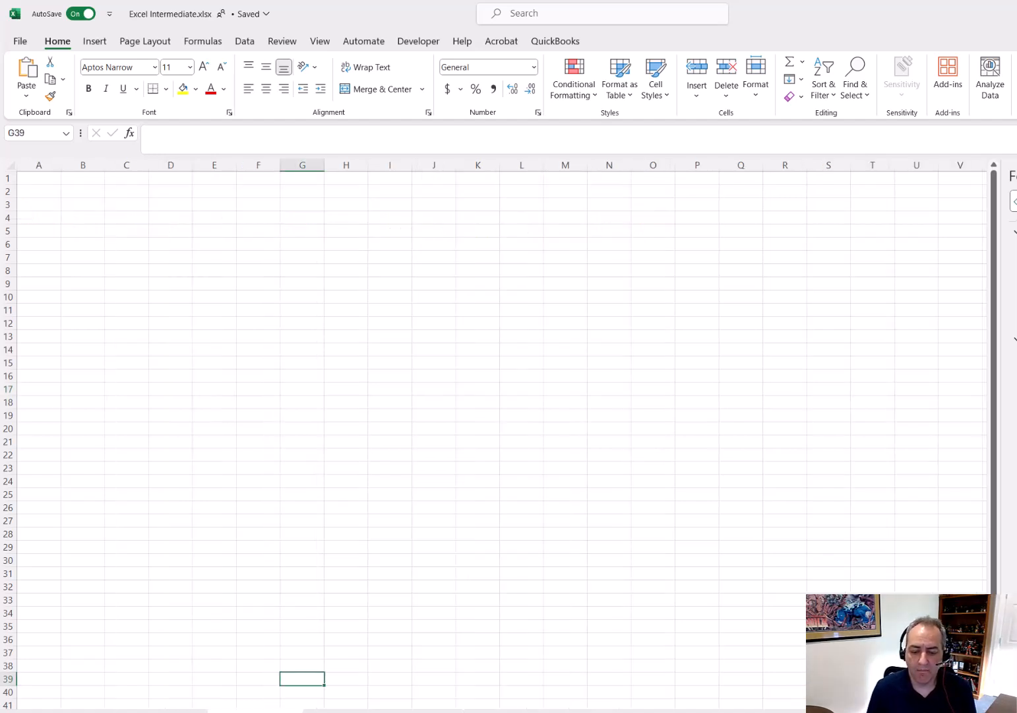
pyautogui.click(46, 181)
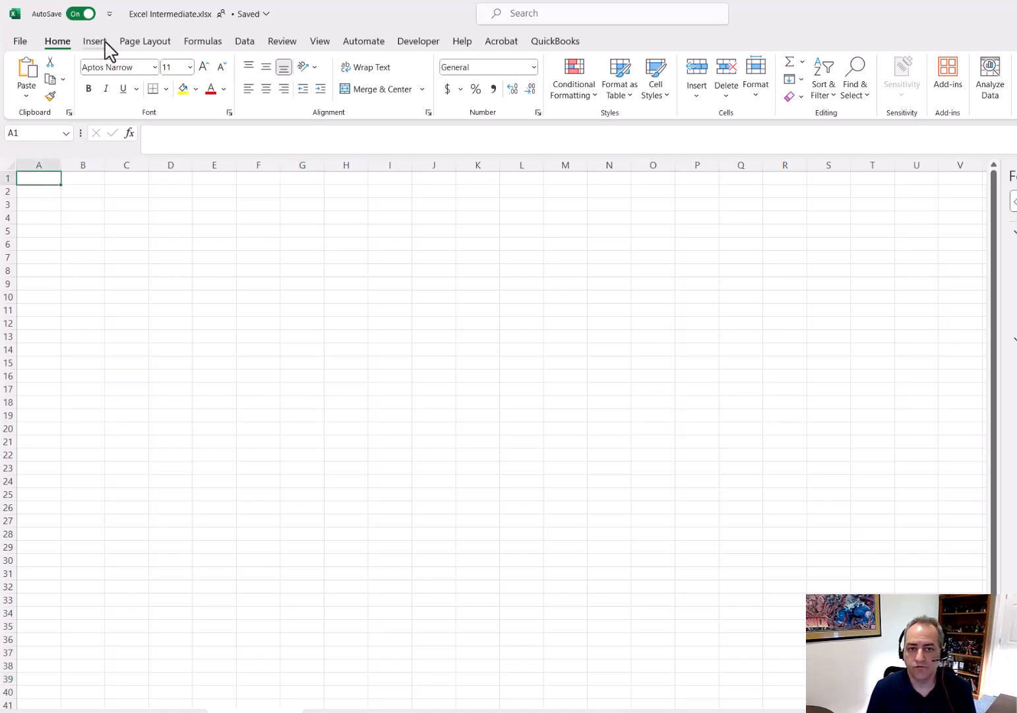
pyautogui.click(246, 43)
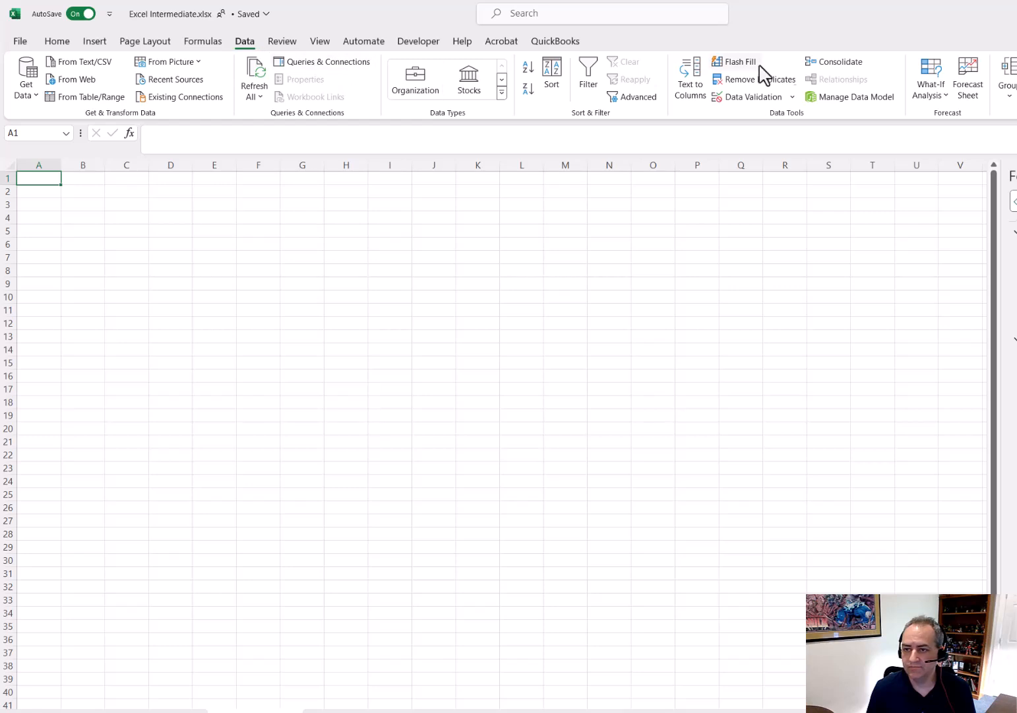
pyautogui.click(838, 62)
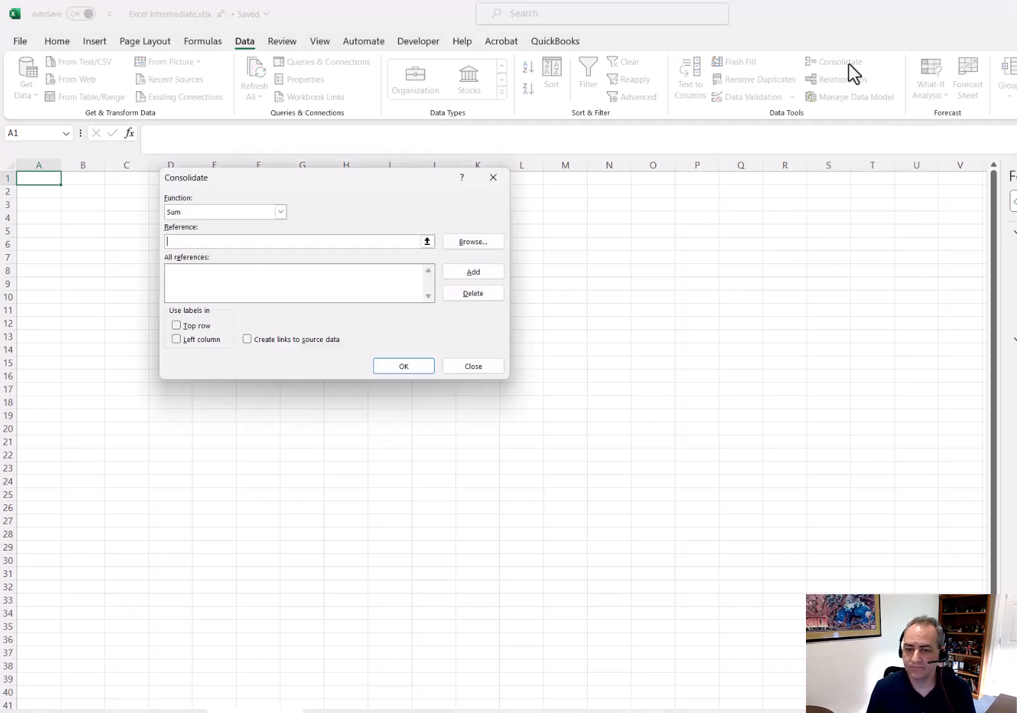
pyautogui.click(195, 212)
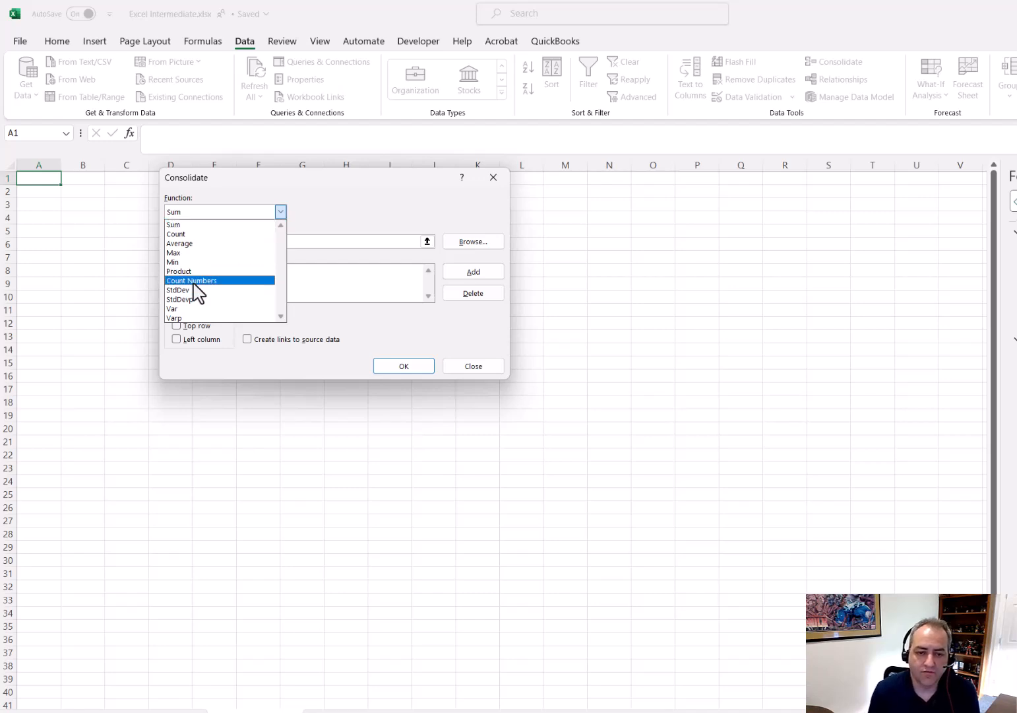
pyautogui.click(197, 225)
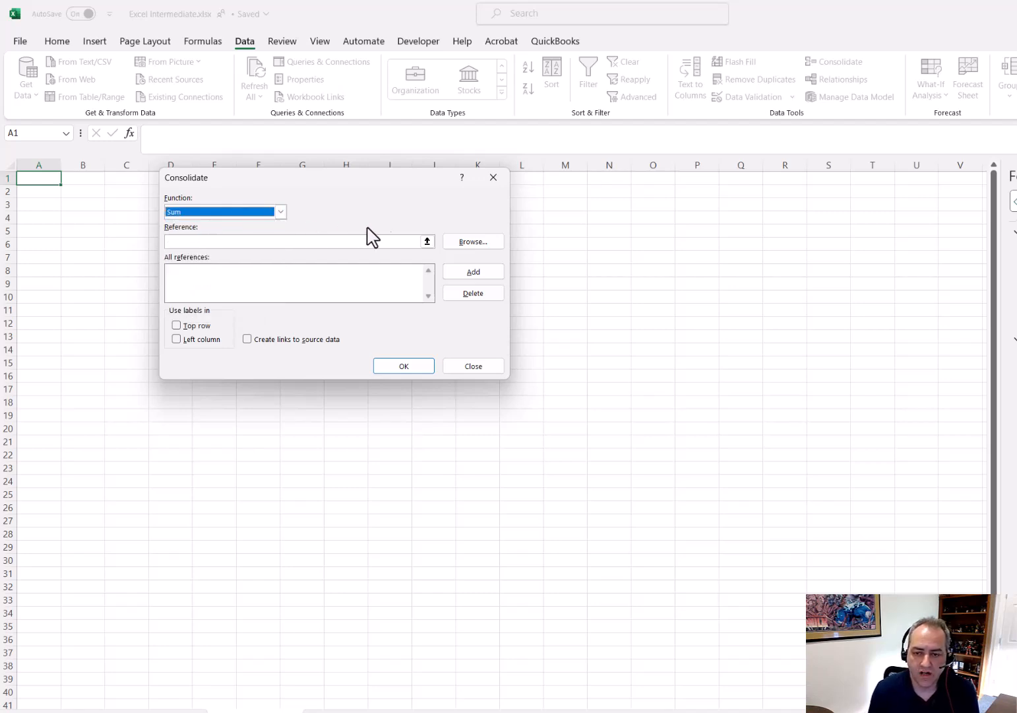
# Add the range A1:M5 of the Csd-Building1 sheet to the consolidation references.
pyautogui.click(427, 241)
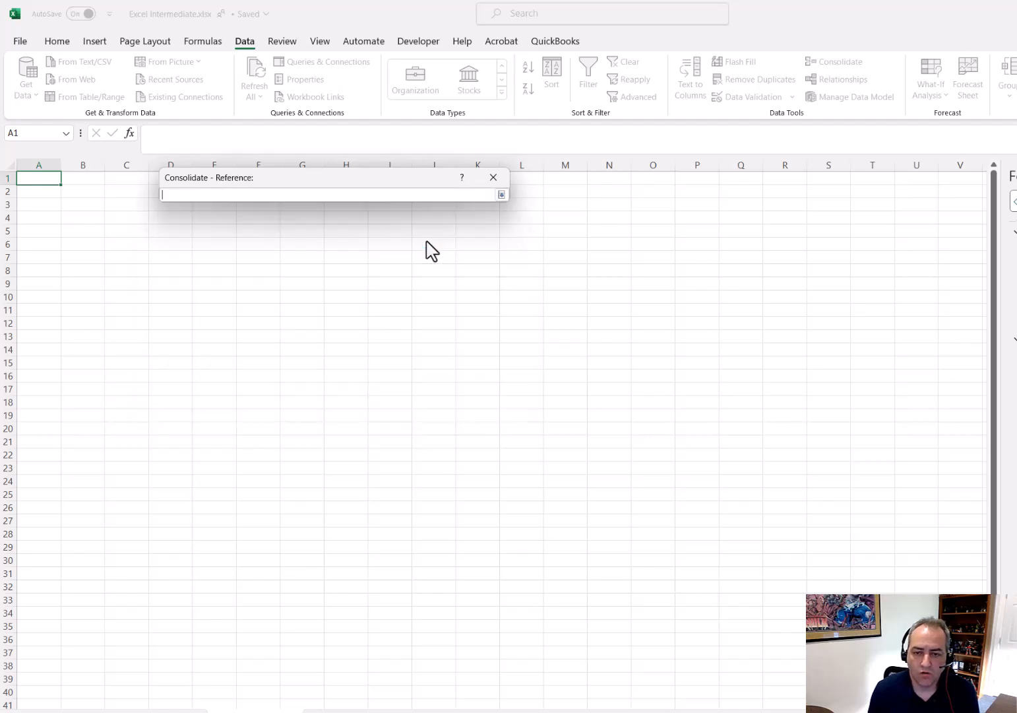
pyautogui.click(350, 711)
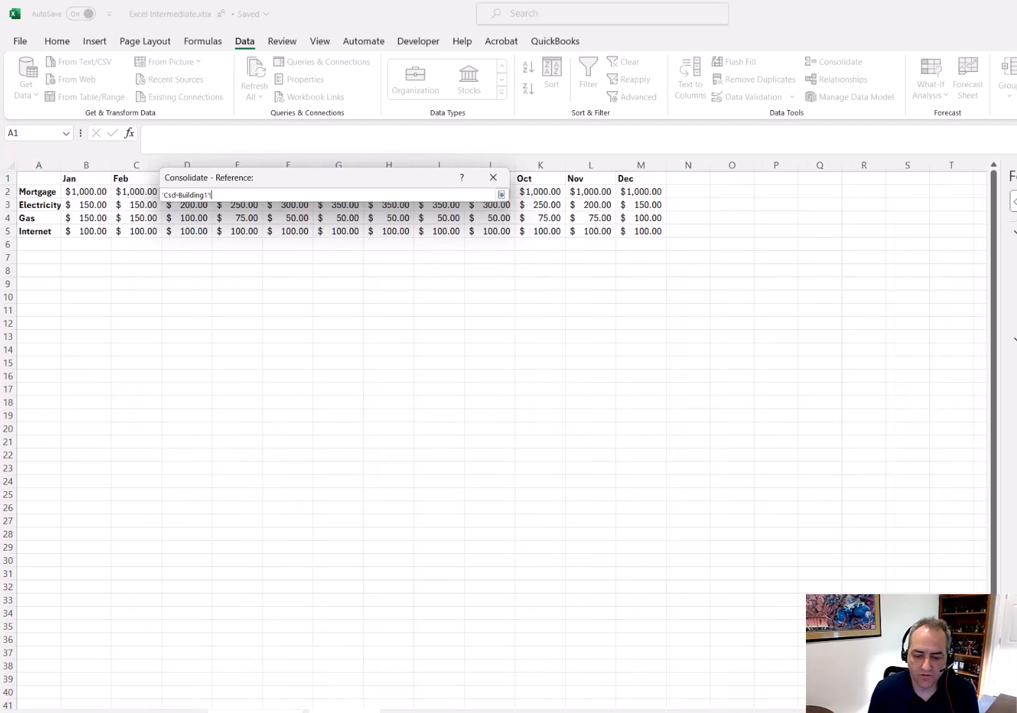
pyautogui.moveTo(37, 179); pyautogui.dragTo(643, 236)
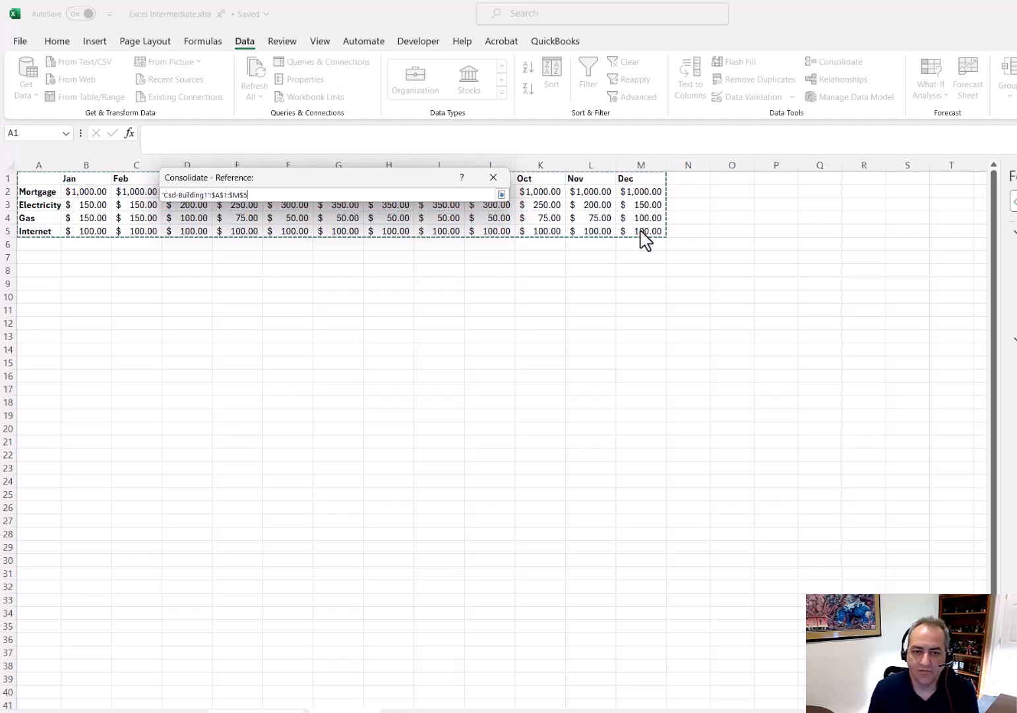
pyautogui.click(501, 195)
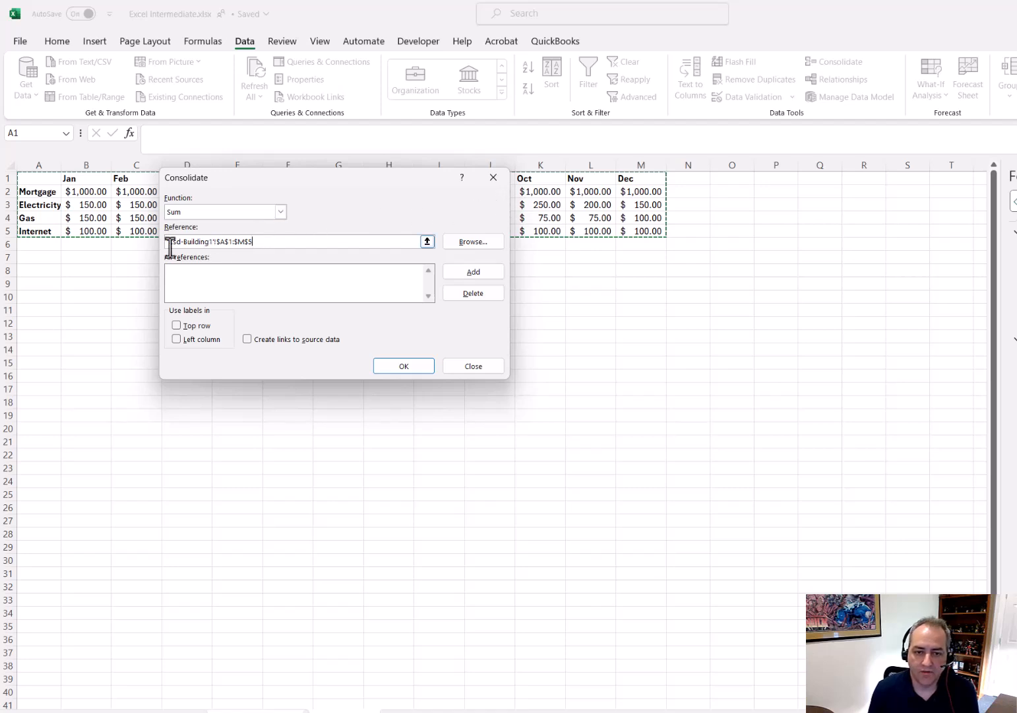
pyautogui.click(469, 272)
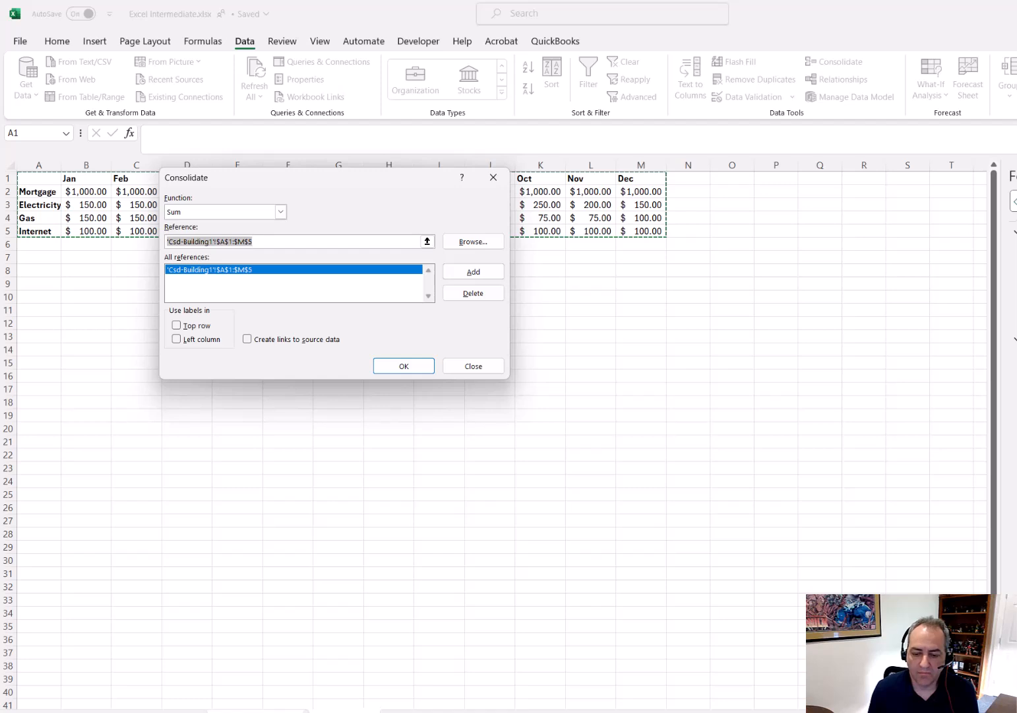
# Add the range A1:M5 of both the Csd-Building2 and Csd-Building3 sheets to the consolidation references.
pyautogui.click(420, 711)
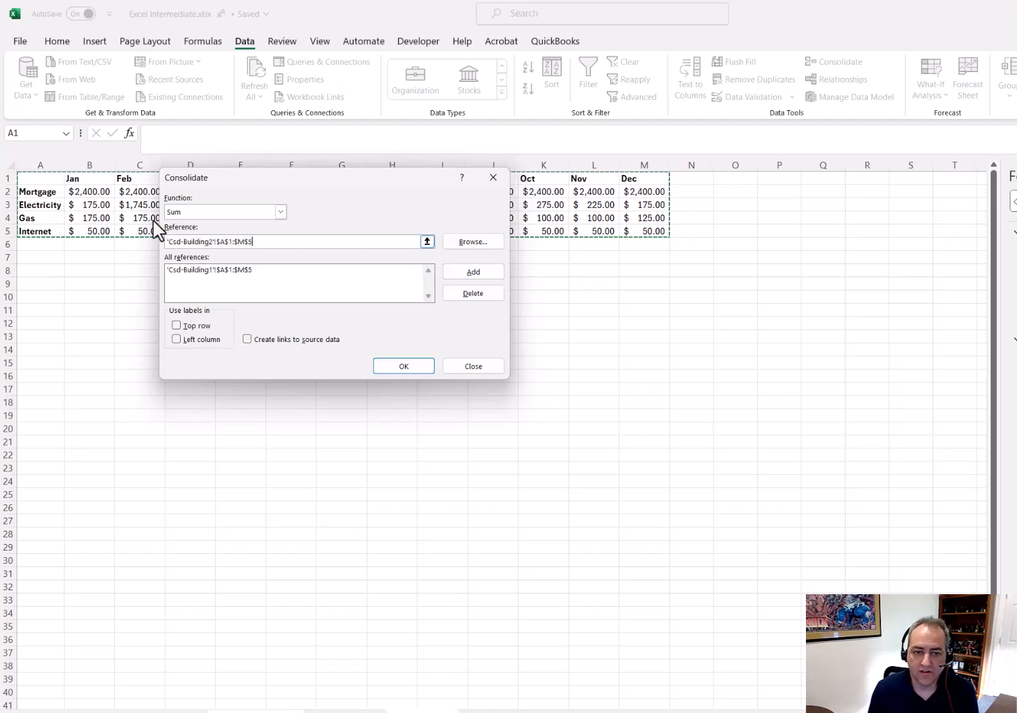
pyautogui.click(474, 274)
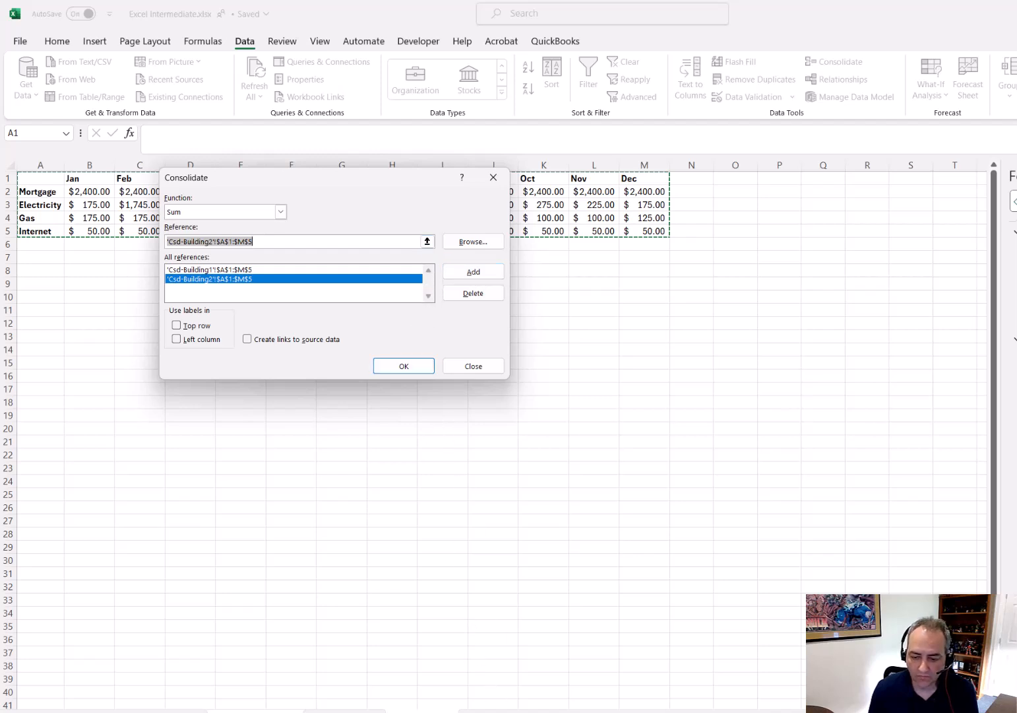
pyautogui.click(500, 711)
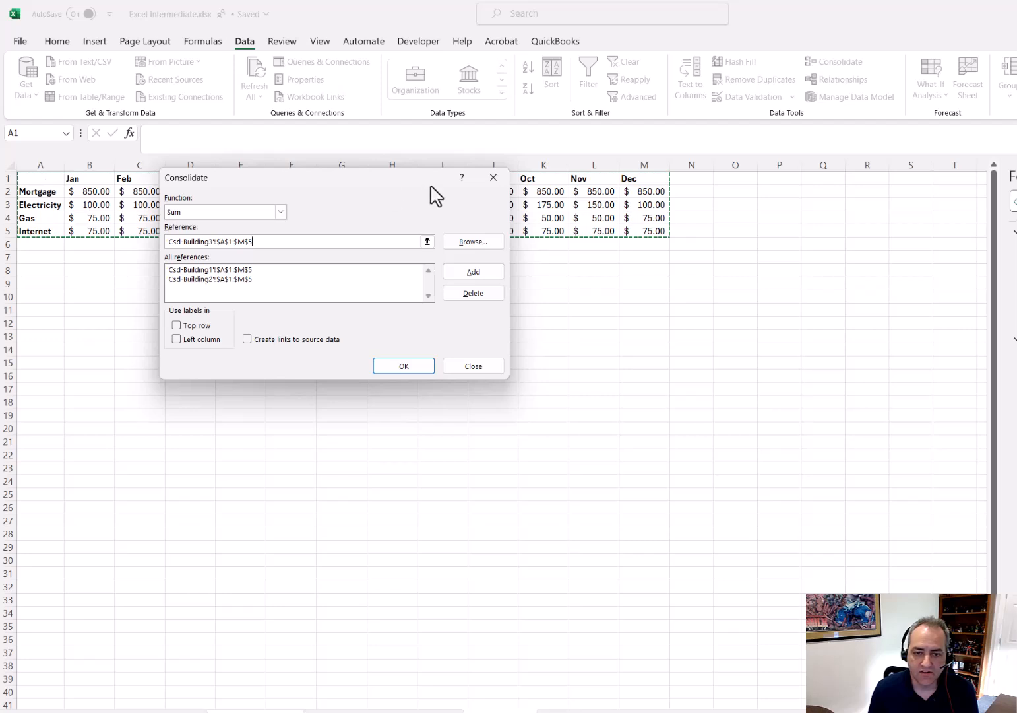
pyautogui.click(473, 273)
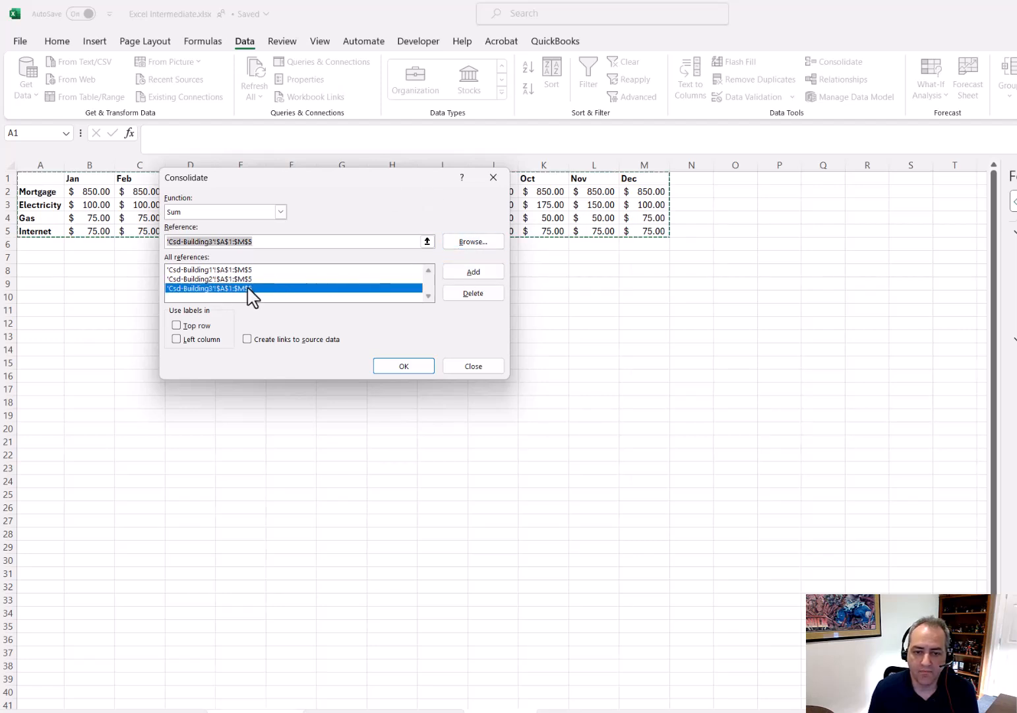
# Use the labels in the top row and left column, and run the consolidation.
pyautogui.click(204, 326)
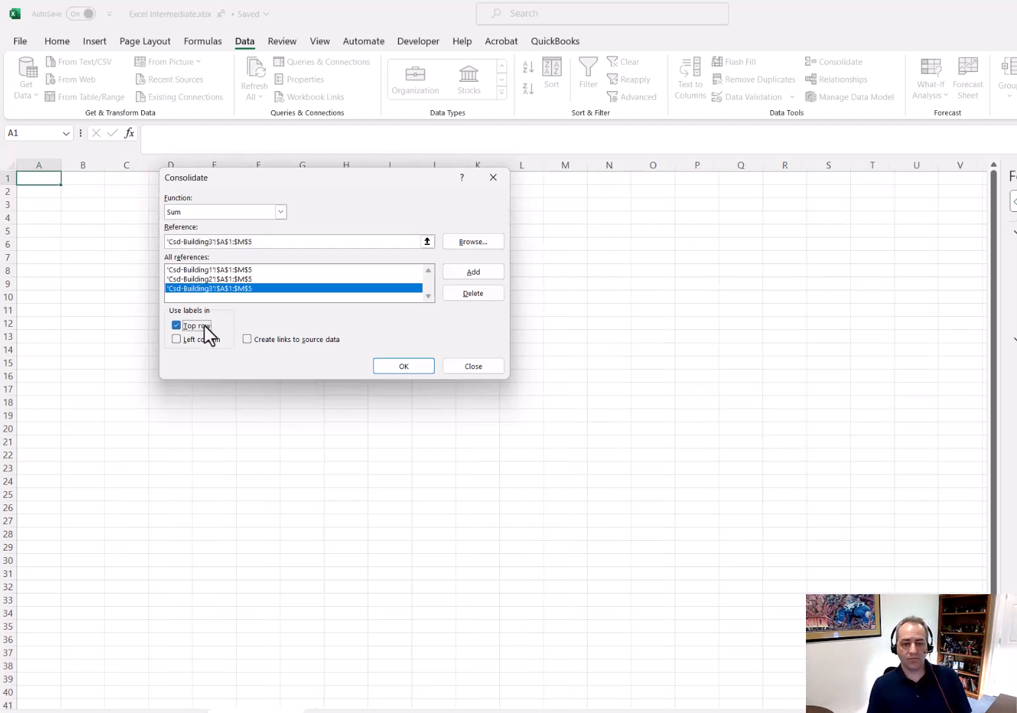
pyautogui.click(202, 340)
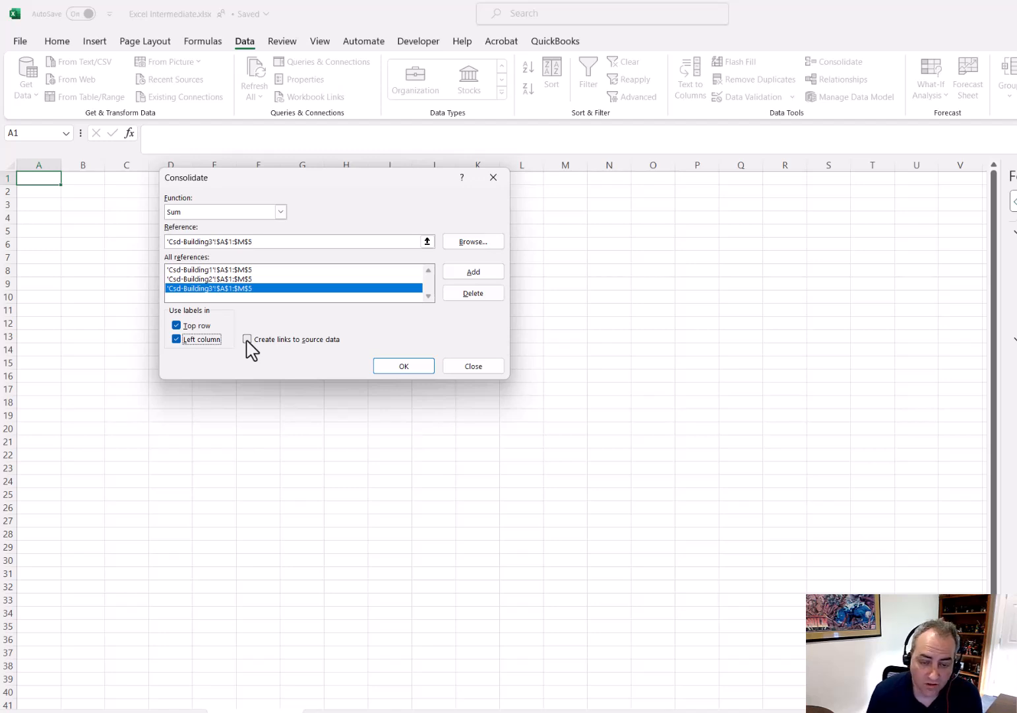
pyautogui.click(403, 366)
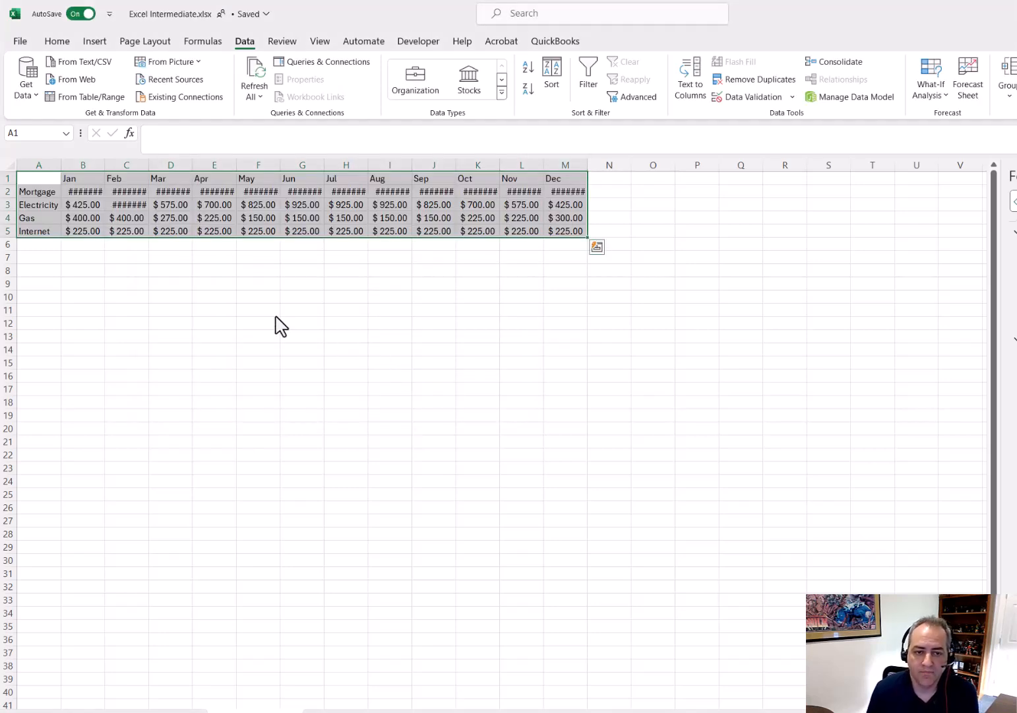
# Autofit the widths of all columns on the summary sheet.
pyautogui.doubleClick(104, 165)
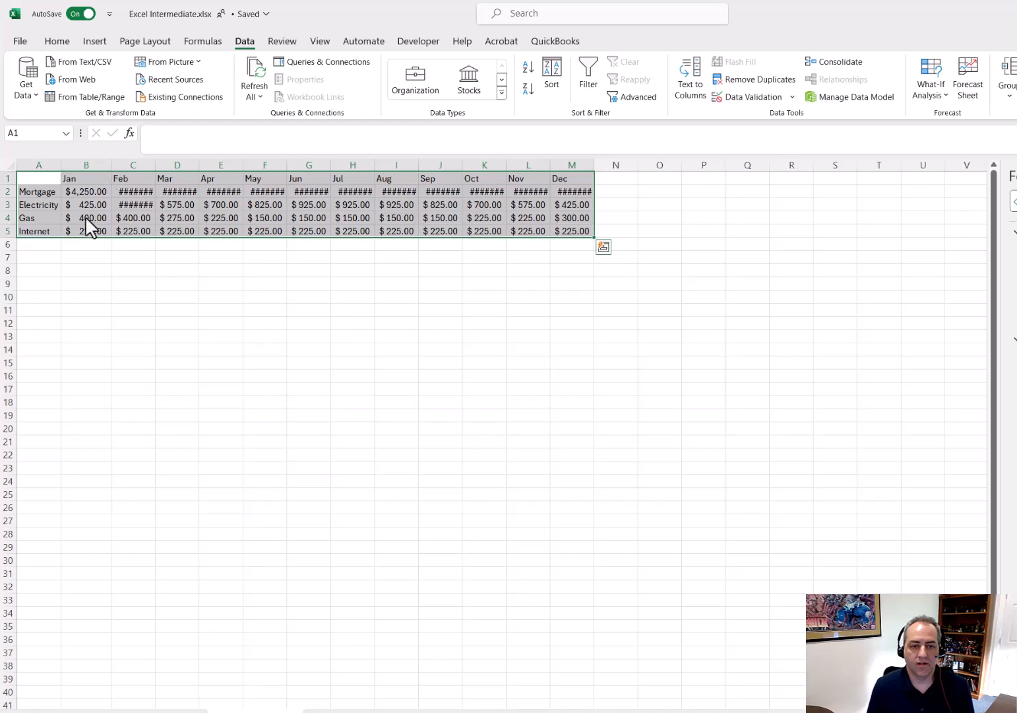
pyautogui.click(9, 165)
pyautogui.doubleClick(112, 165)
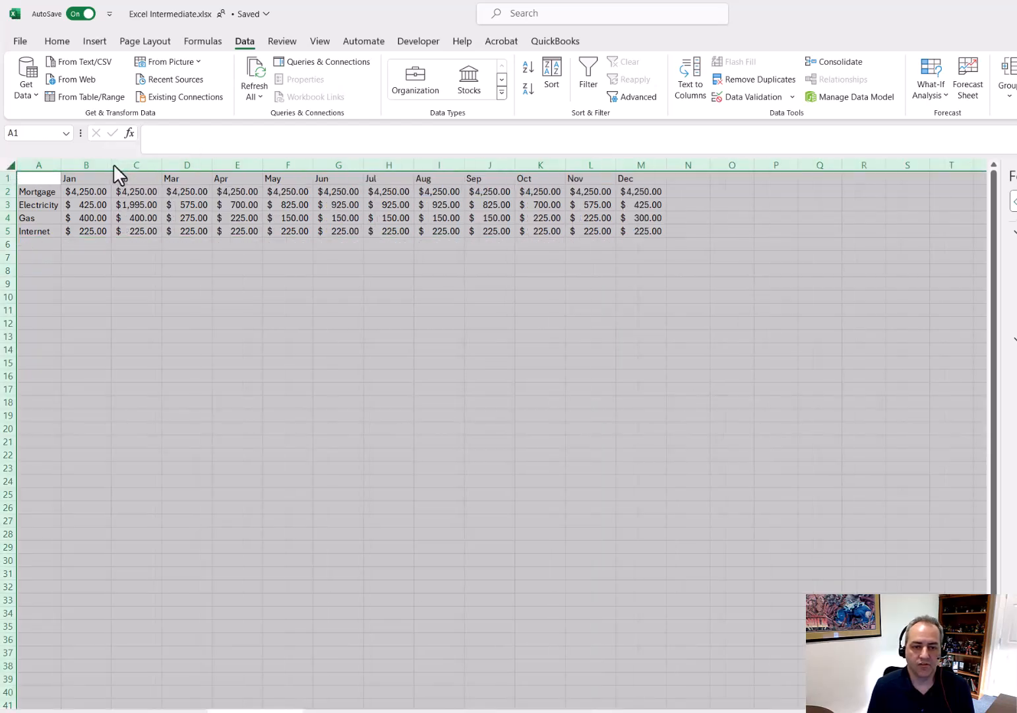
pyautogui.click(228, 298)
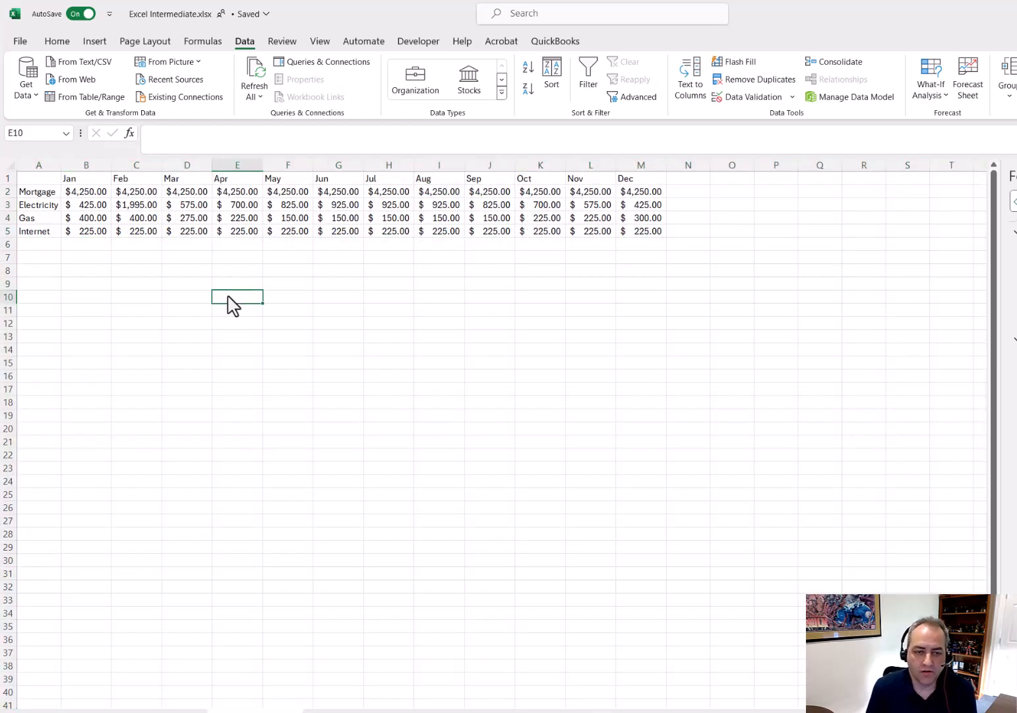
# Check whether the consolidated January cells B2 to B5 contain formulas or fixed values.
pyautogui.click(85, 197)
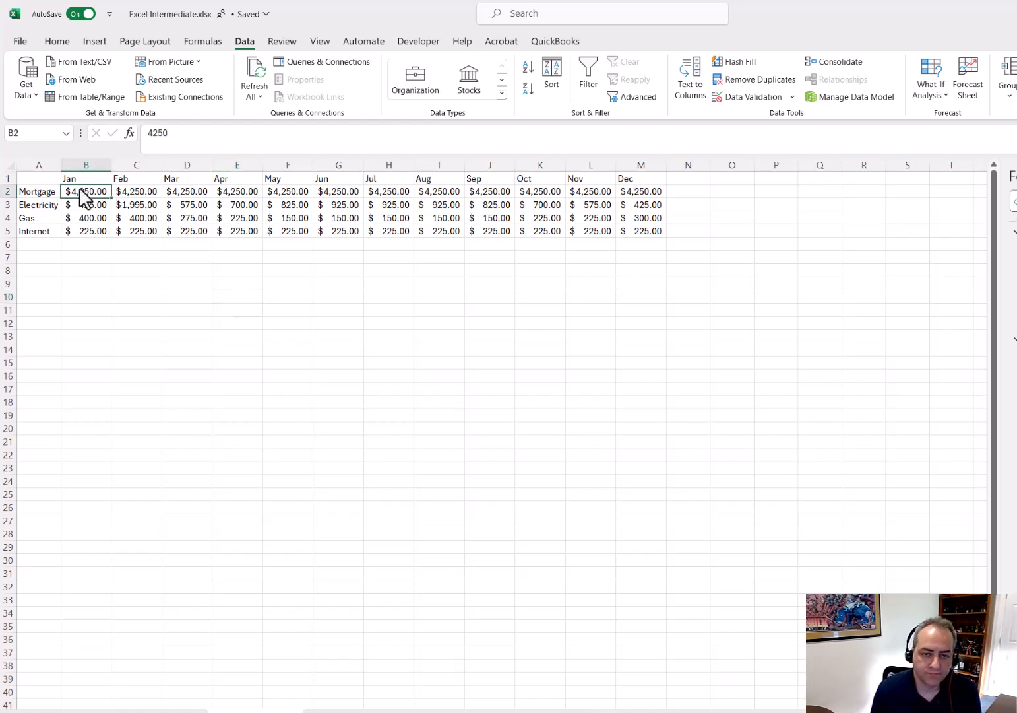
pyautogui.click(84, 206)
pyautogui.click(90, 218)
pyautogui.click(90, 231)
pyautogui.click(84, 193)
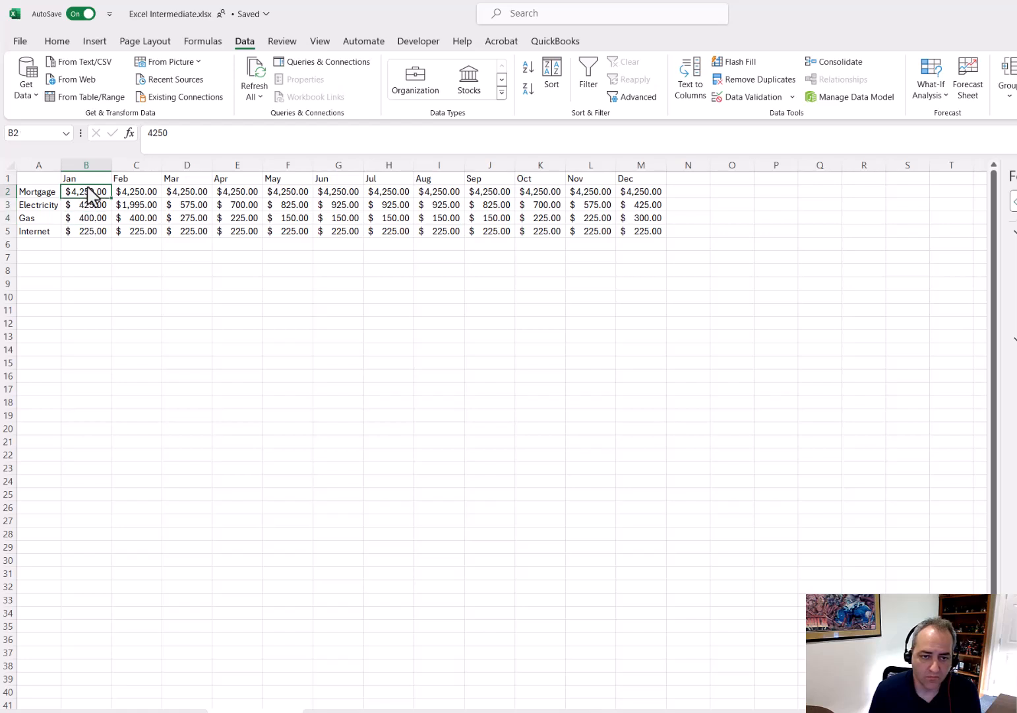
pyautogui.click(102, 232)
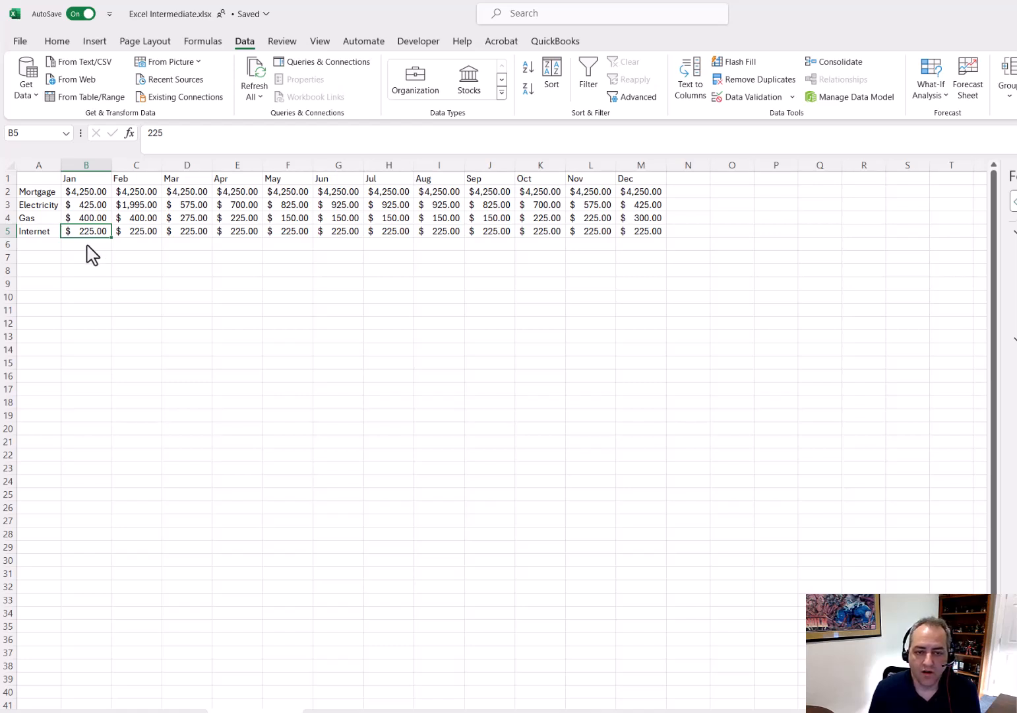
# Make the month headings in row 1 and the expense labels in A2:A5 bold.
pyautogui.moveTo(86, 180); pyautogui.dragTo(623, 181)
pyautogui.hotkey('ctrl', 'b')
pyautogui.moveTo(41, 191); pyautogui.dragTo(31, 232)
pyautogui.hotkey('ctrl', 'b')
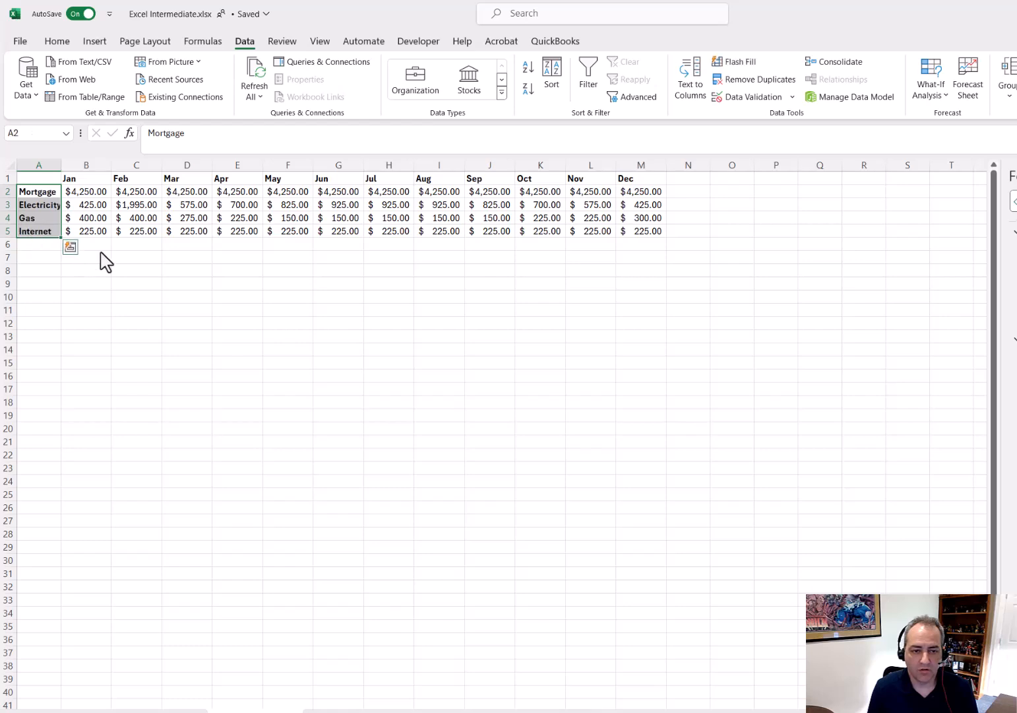
# Total January's expenses in B6 with =SUM(B2:B5) and fill the formula across to December in M6.
pyautogui.click(88, 244)
pyautogui.click(95, 40)
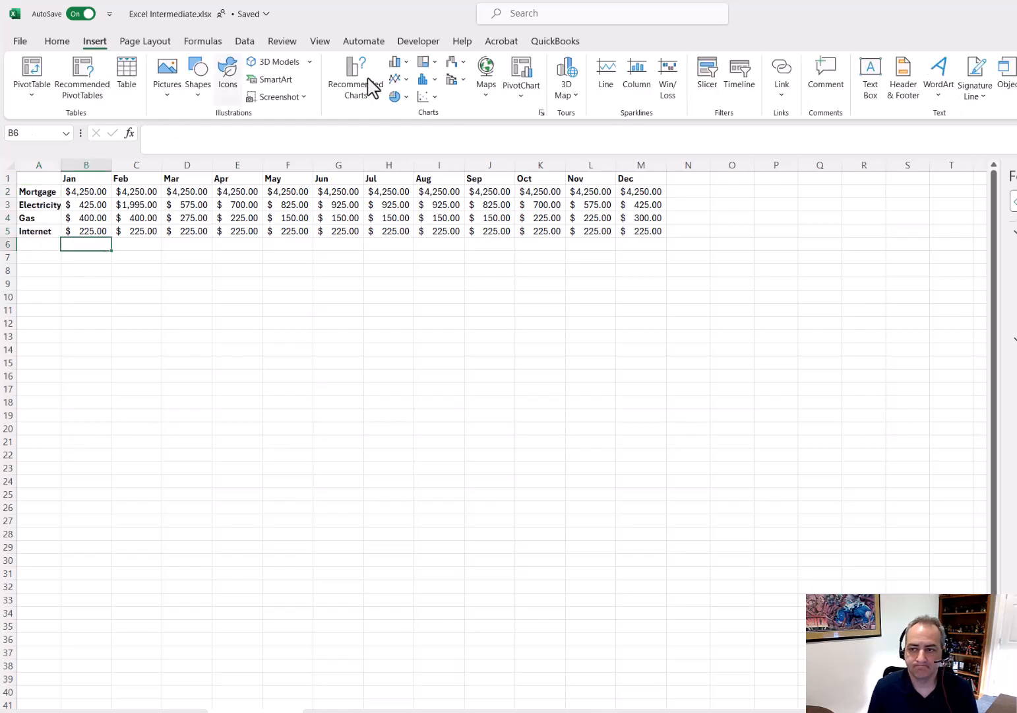
pyautogui.click(56, 41)
pyautogui.click(790, 62)
pyautogui.press('Return')
pyautogui.press('Up')
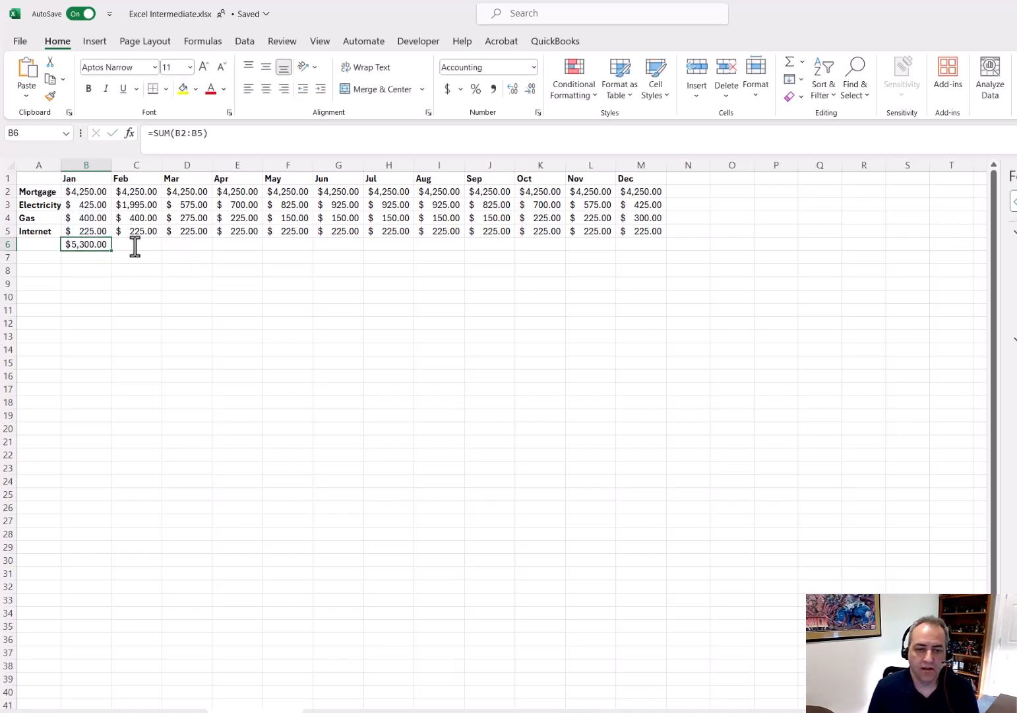
pyautogui.moveTo(111, 250); pyautogui.dragTo(645, 261)
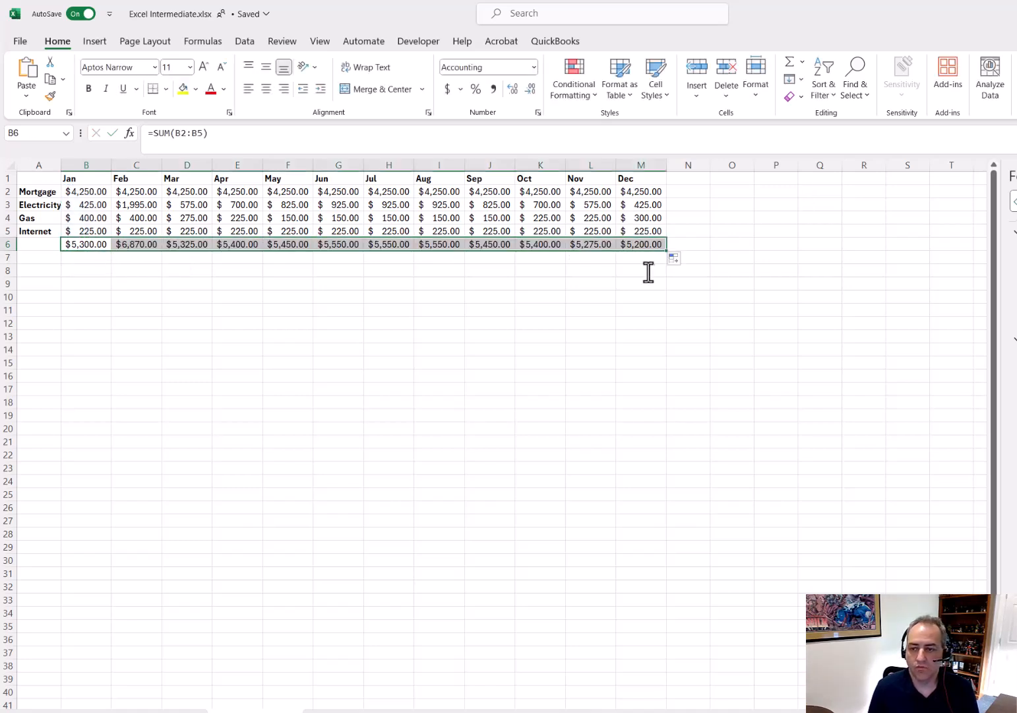
# Add up the monthly totals in N6 with =SUM(B6:M6).
pyautogui.click(698, 245)
pyautogui.click(790, 62)
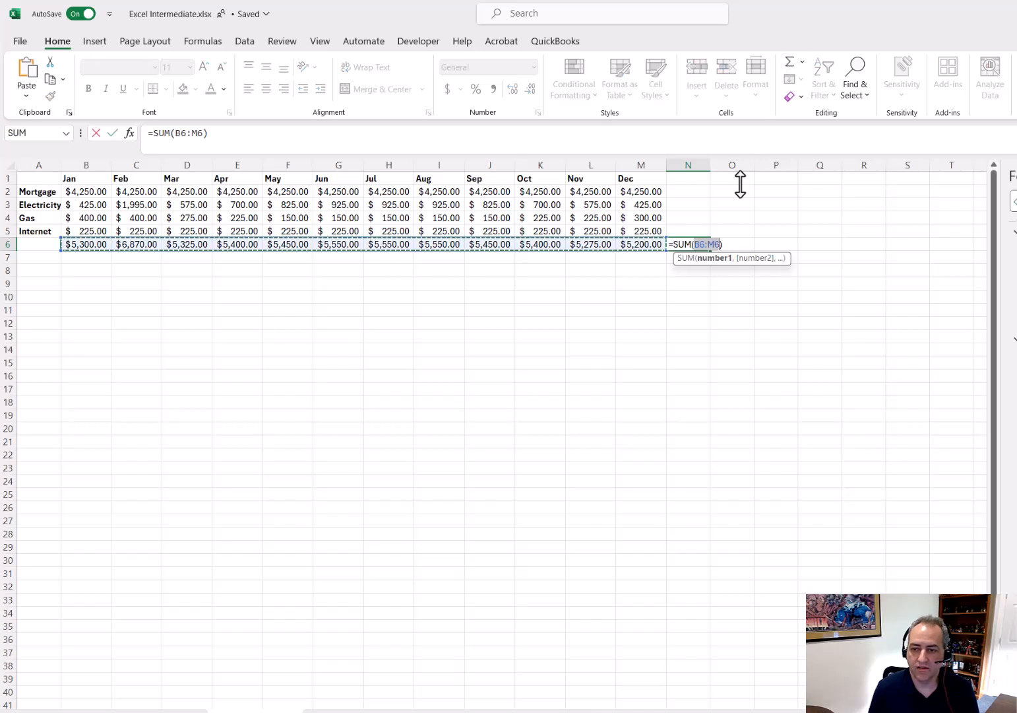
pyautogui.press('Return')
# Consolidate the same three building ranges again at A10, this time with links to the source data.
pyautogui.click(51, 296)
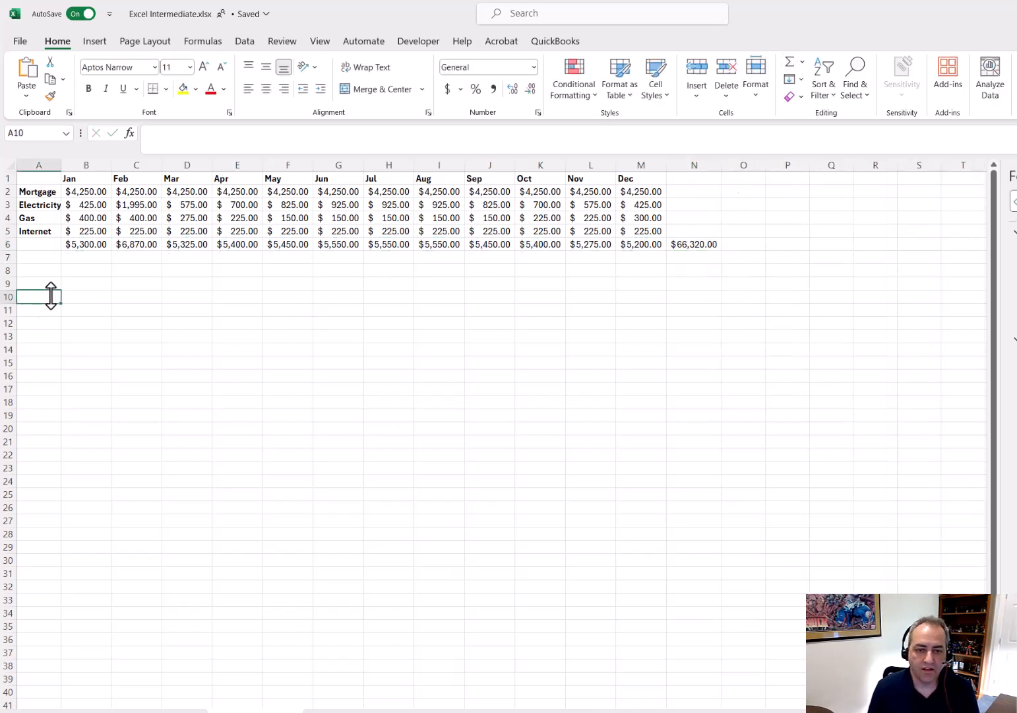
pyautogui.click(96, 43)
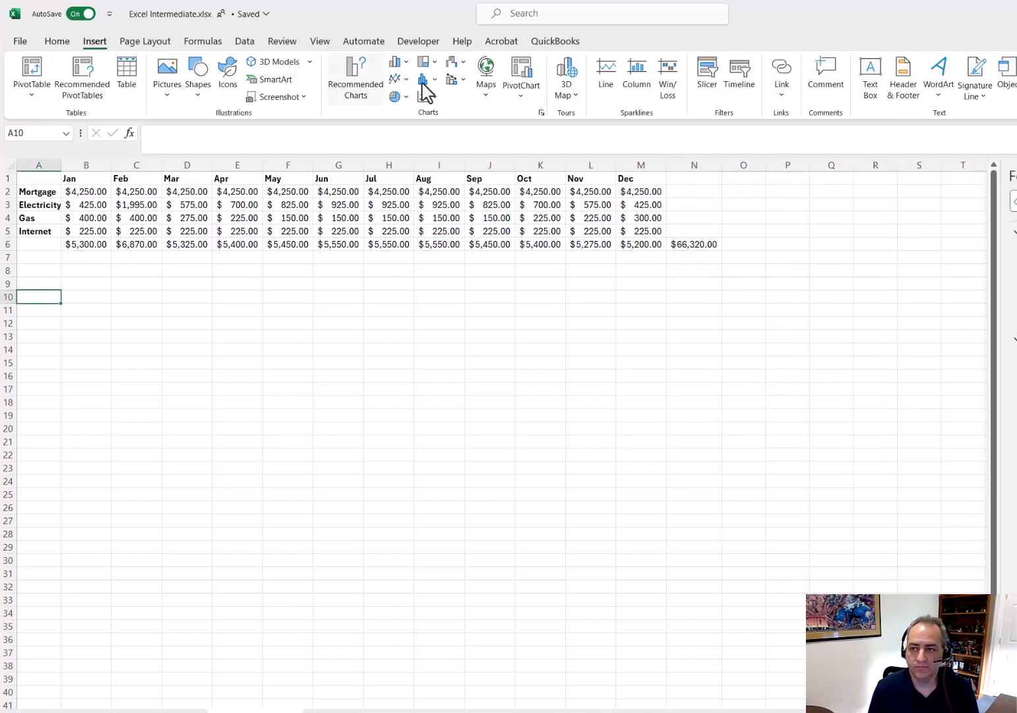
pyautogui.click(243, 43)
pyautogui.click(834, 63)
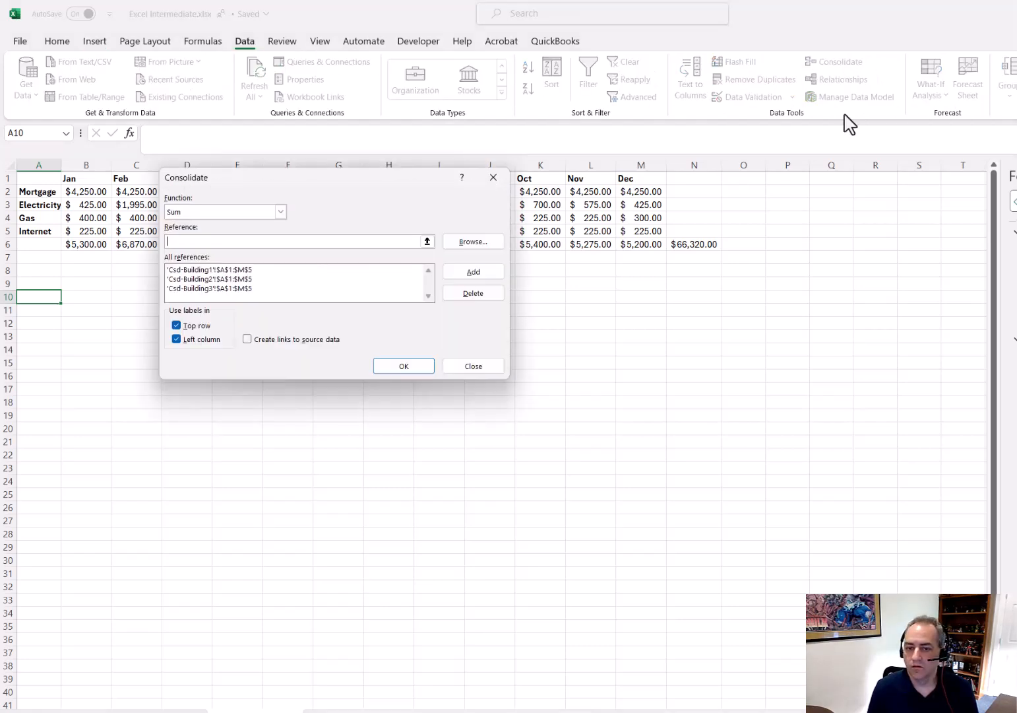
pyautogui.click(269, 340)
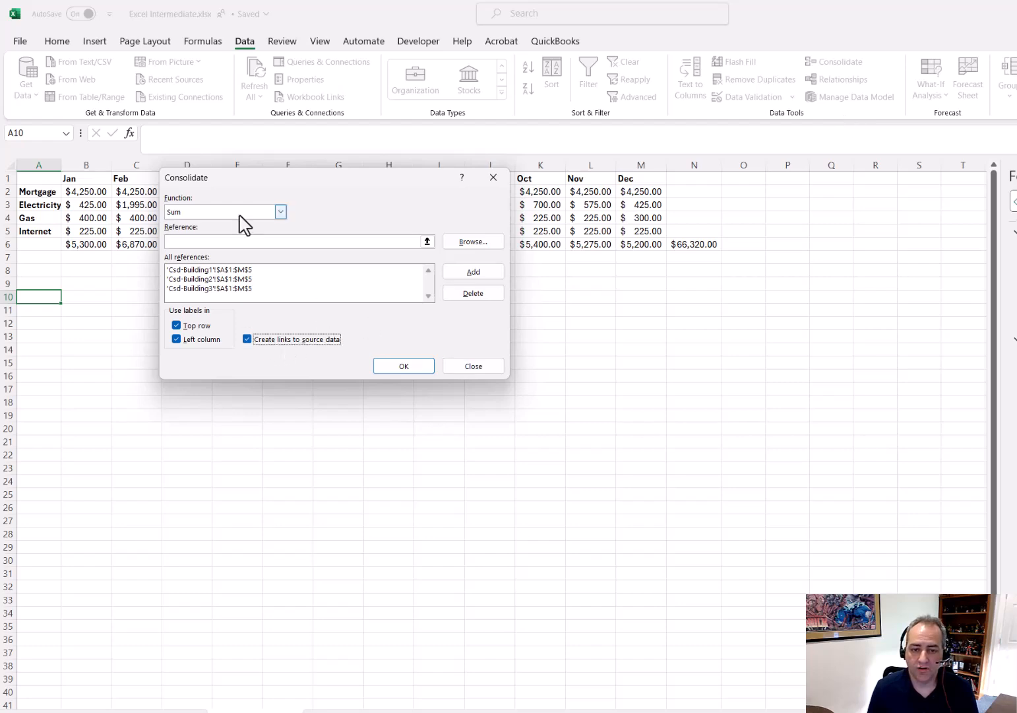
pyautogui.click(404, 366)
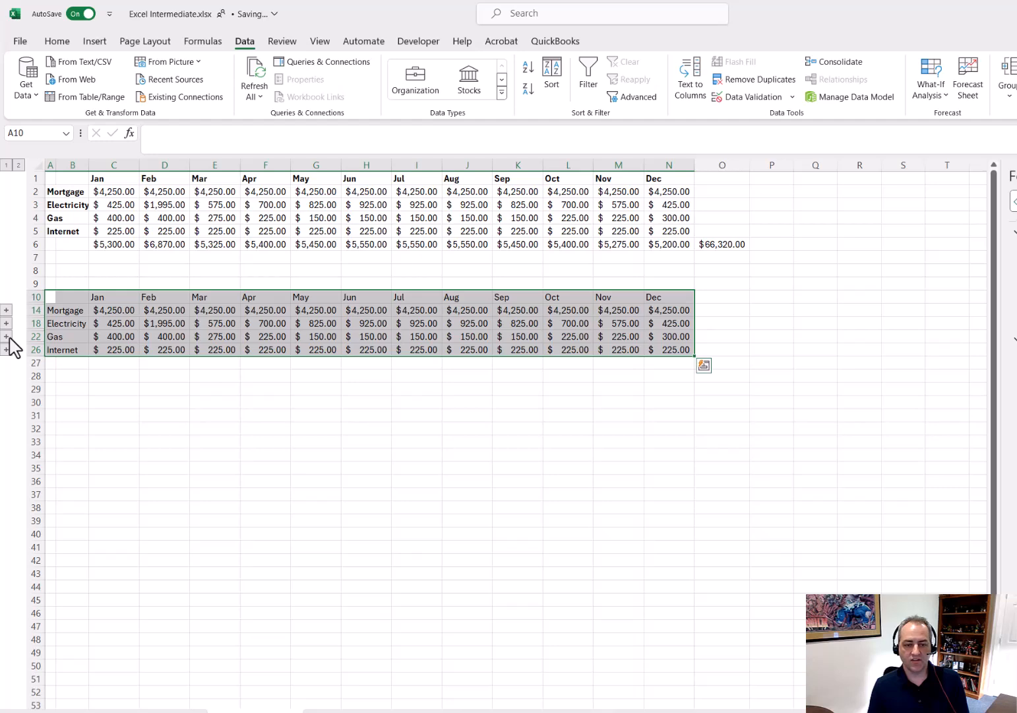
# Make the month headings in C10:N10 and the expense labels in A14:A26 of the linked table bold.
pyautogui.click(115, 369)
pyautogui.moveTo(107, 297); pyautogui.dragTo(663, 297)
pyautogui.hotkey('ctrl', 'b')
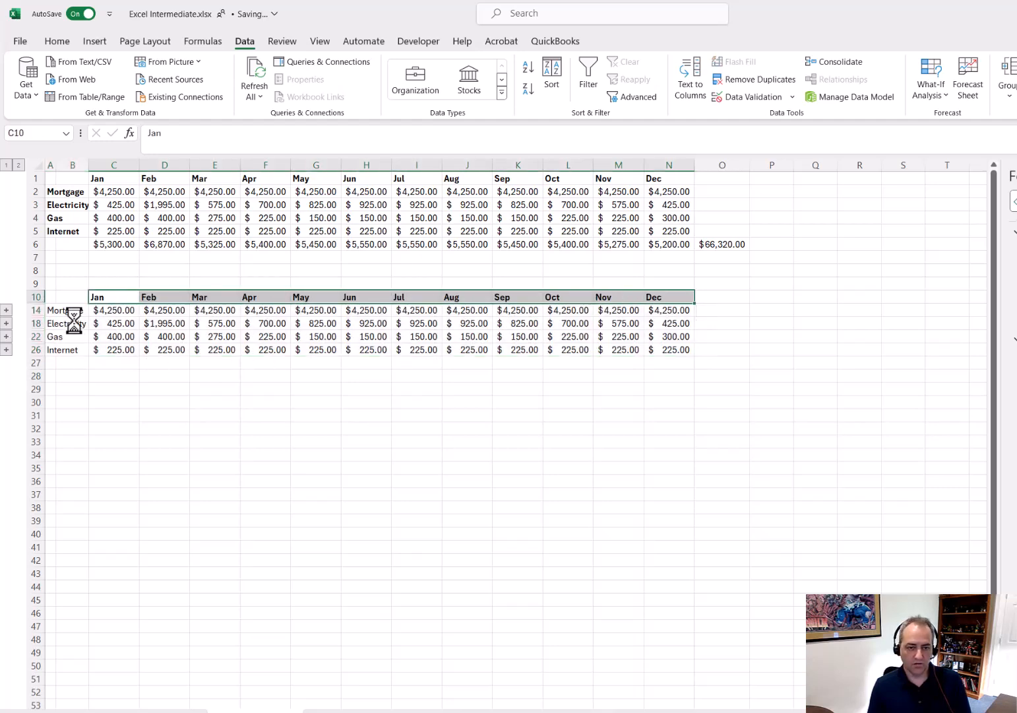
pyautogui.click(50, 310)
pyautogui.moveTo(50, 310); pyautogui.dragTo(50, 351)
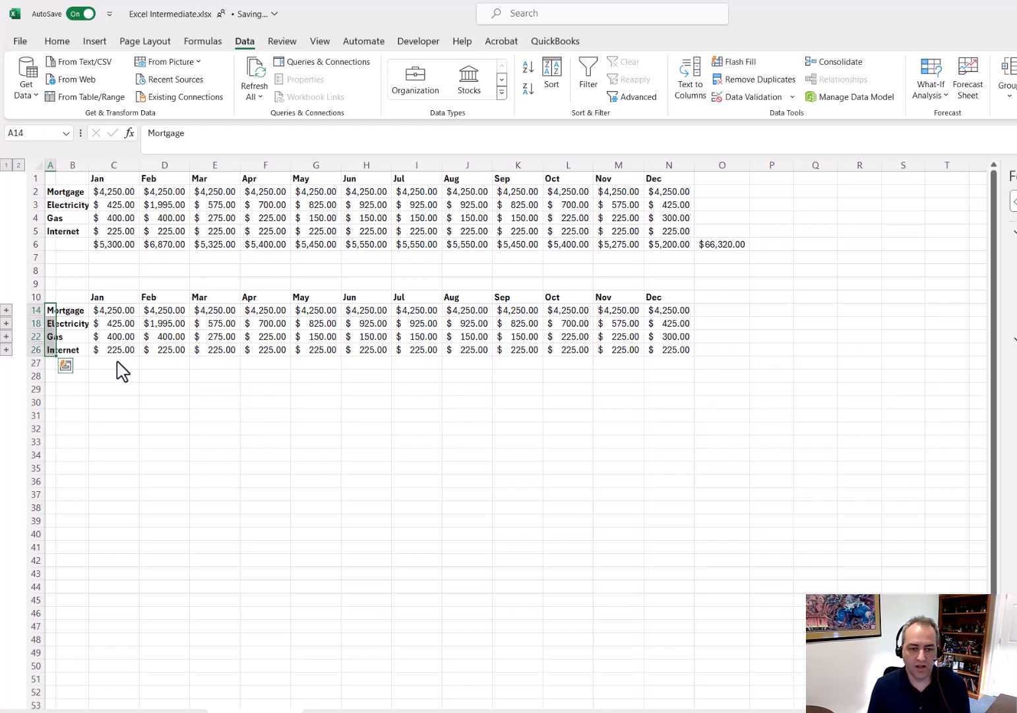
pyautogui.click(130, 244)
pyautogui.hotkey('ctrl', 'c')
pyautogui.click(120, 363)
pyautogui.hotkey('ctrl', 'v')
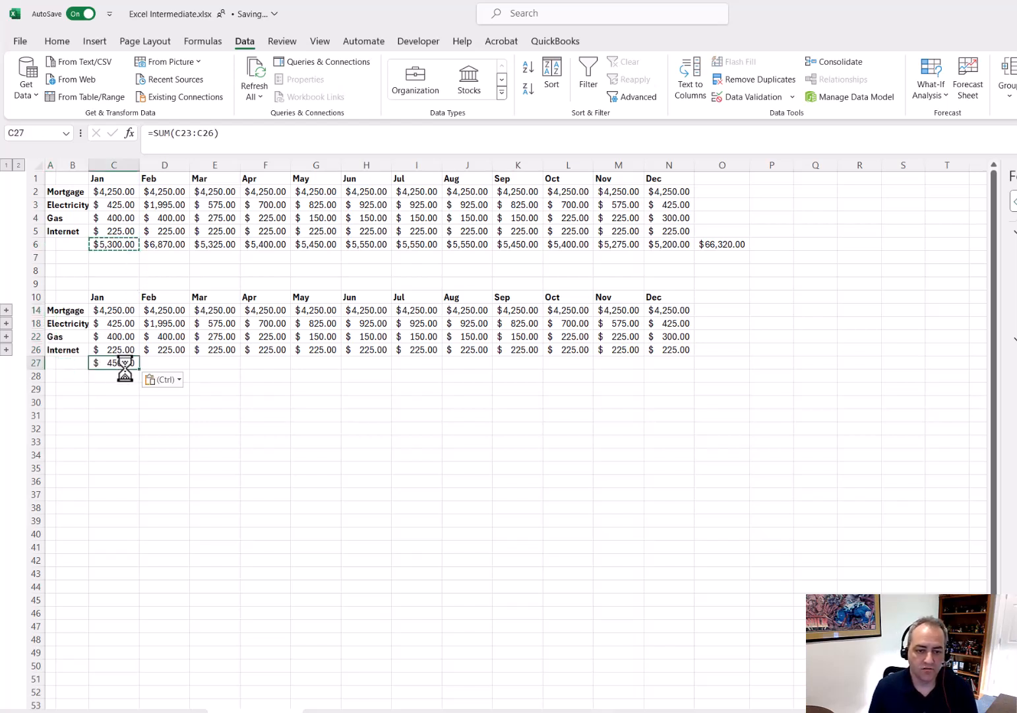
pyautogui.click(201, 133)
pyautogui.press('Escape')
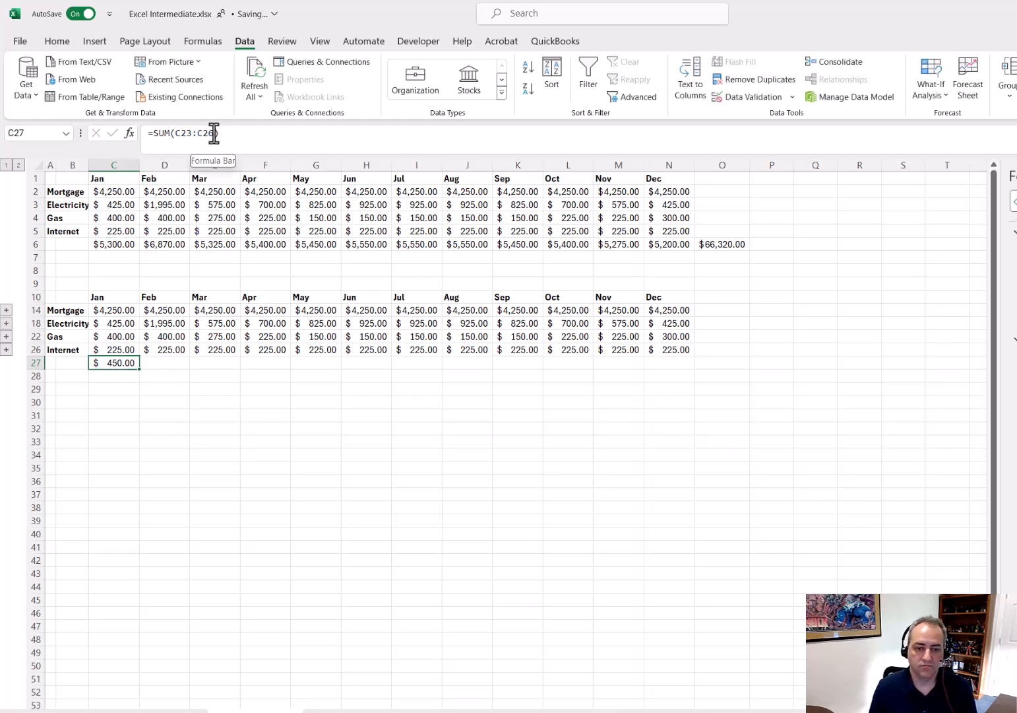
pyautogui.moveTo(214, 133); pyautogui.dragTo(188, 135)
pyautogui.press('BackSpace')
pyautogui.click(122, 372)
pyautogui.press('Escape')
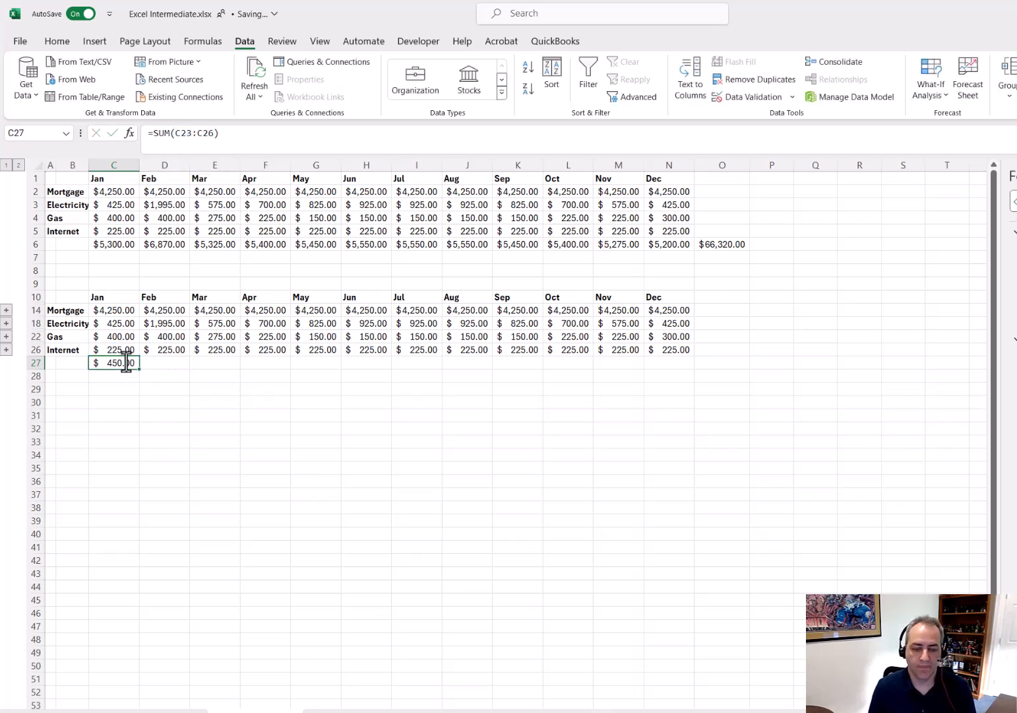
pyautogui.press('Delete')
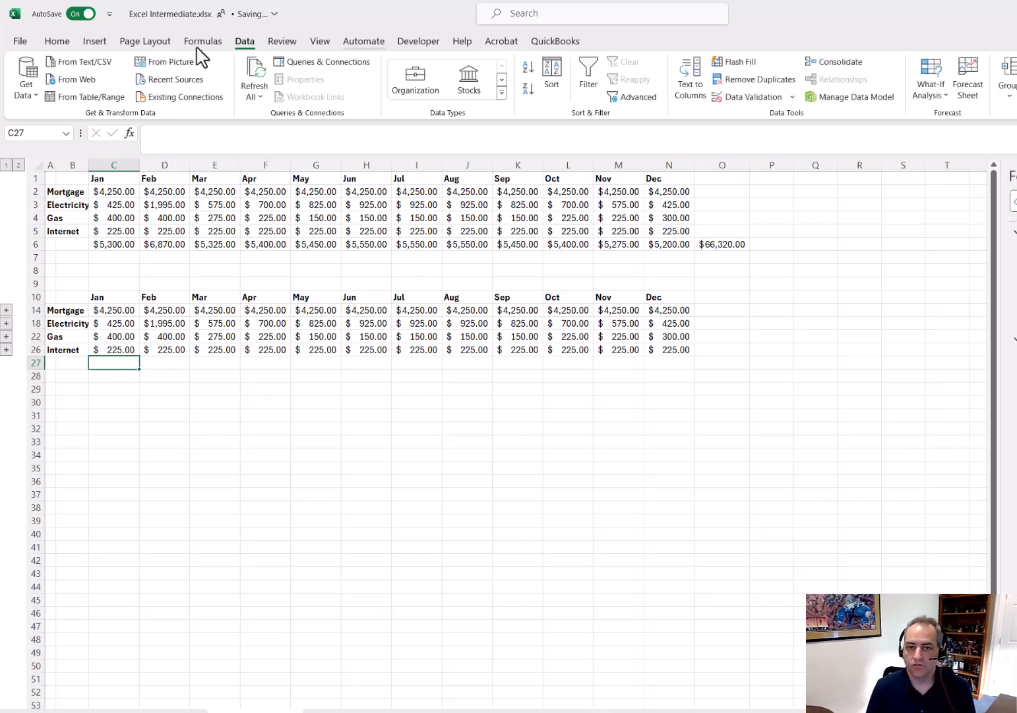
# Total January's expenses in C27 with =SUM(C26,C22,C18,C14) and fill the formula across to December in N27.
pyautogui.click(57, 41)
pyautogui.click(789, 62)
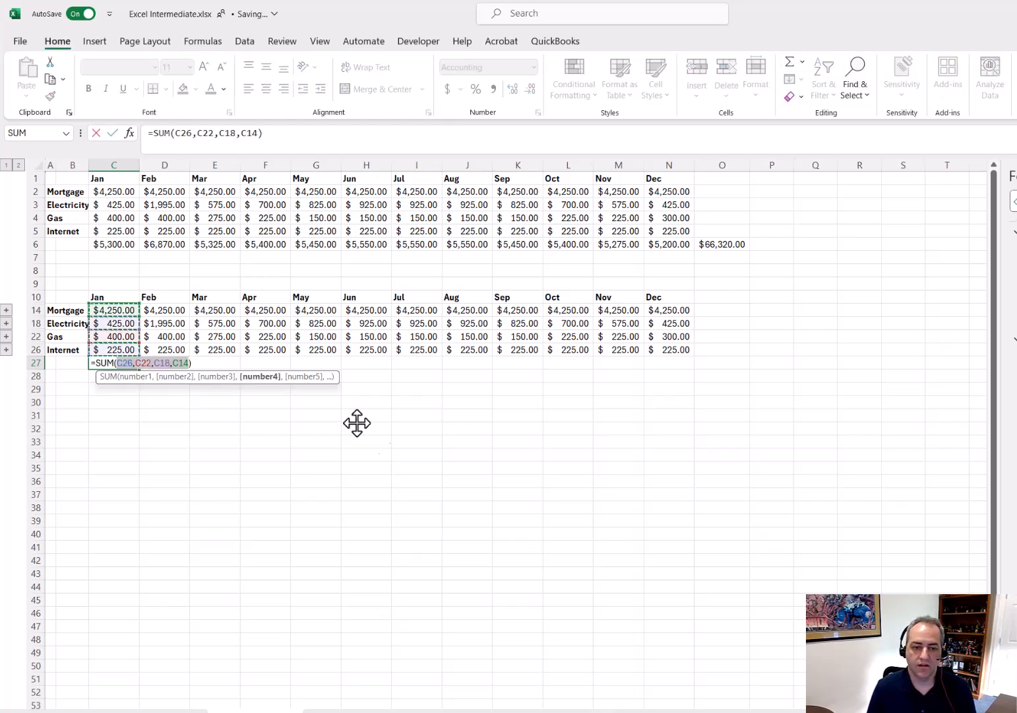
pyautogui.press('Return')
pyautogui.press('Up')
pyautogui.hotkey('ctrl', 'c')
pyautogui.press('Right')
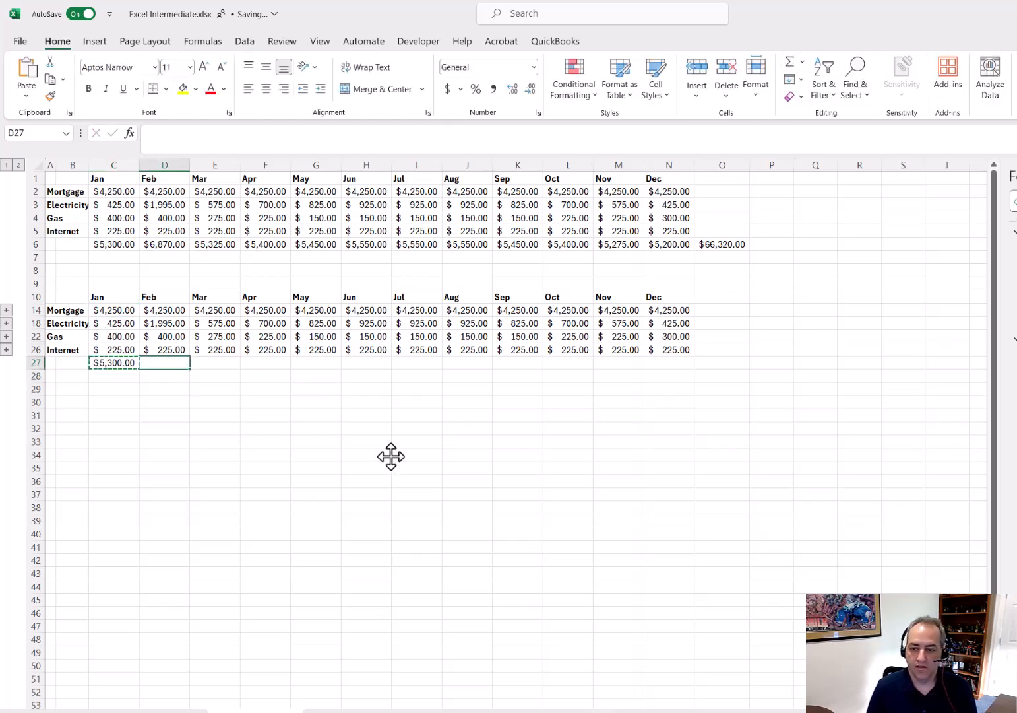
pyautogui.press('Escape')
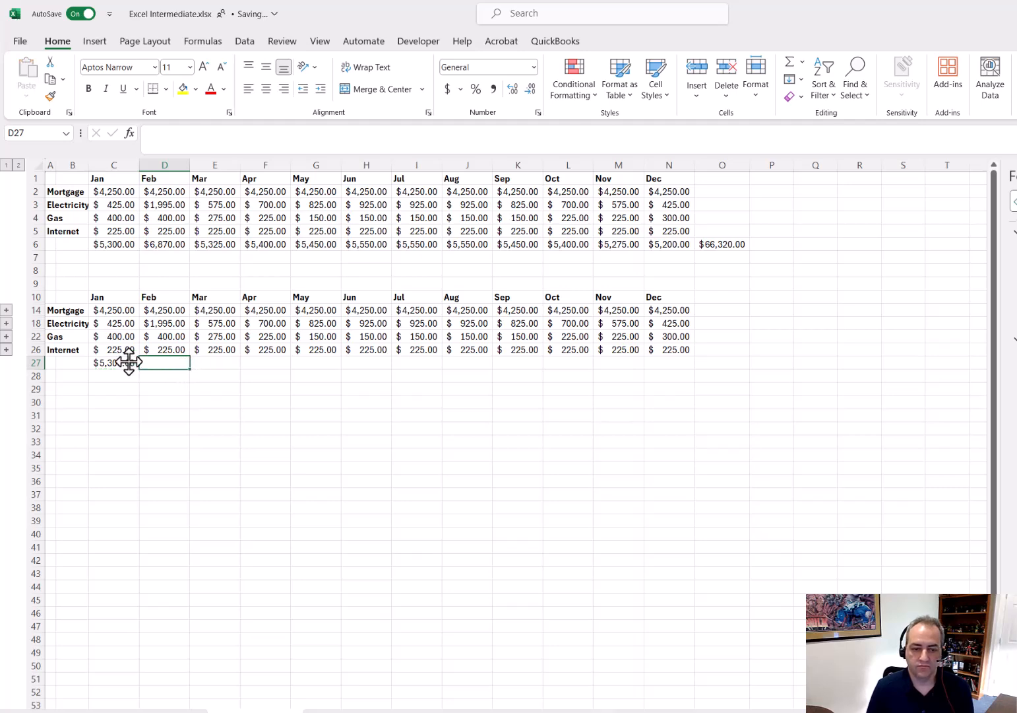
pyautogui.click(130, 361)
pyautogui.moveTo(140, 367); pyautogui.dragTo(683, 365)
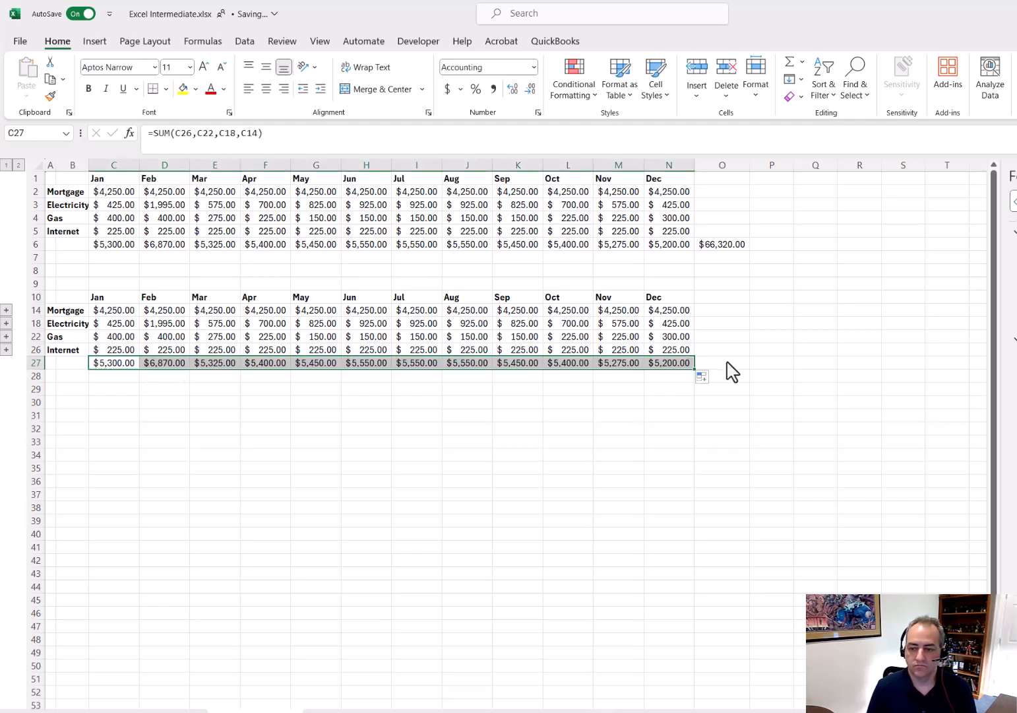
# Add up the linked table's monthly totals in O27.
pyautogui.click(726, 363)
pyautogui.click(790, 62)
pyautogui.press('Return')
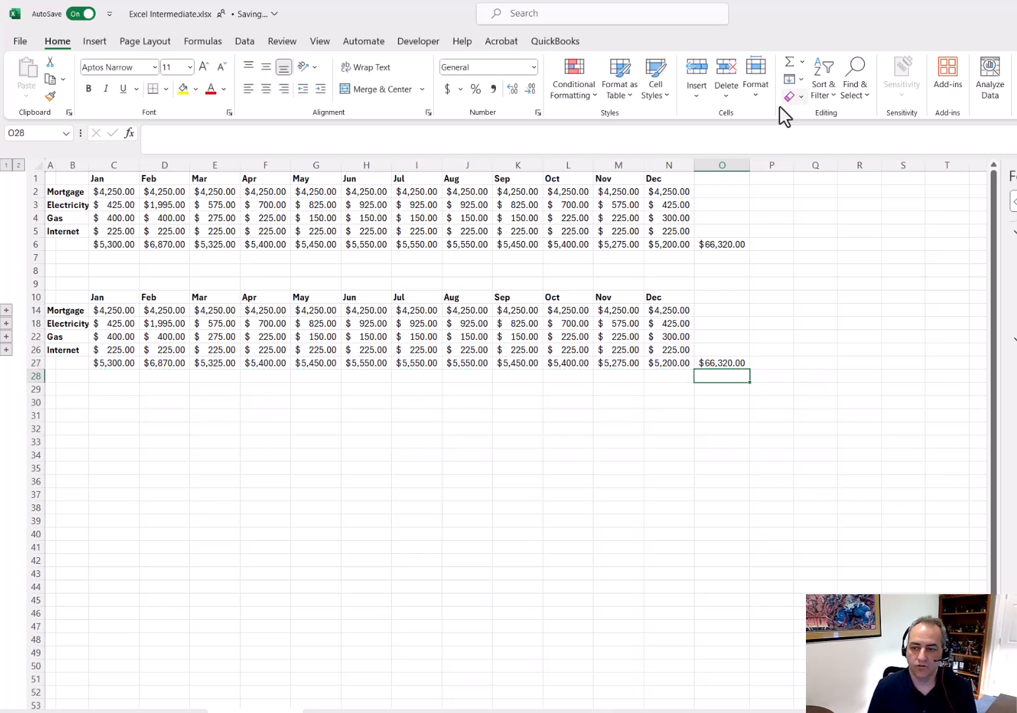
# Expand the Mortgage group and examine the source links of January's amounts in C11:C13.
pyautogui.click(7, 309)
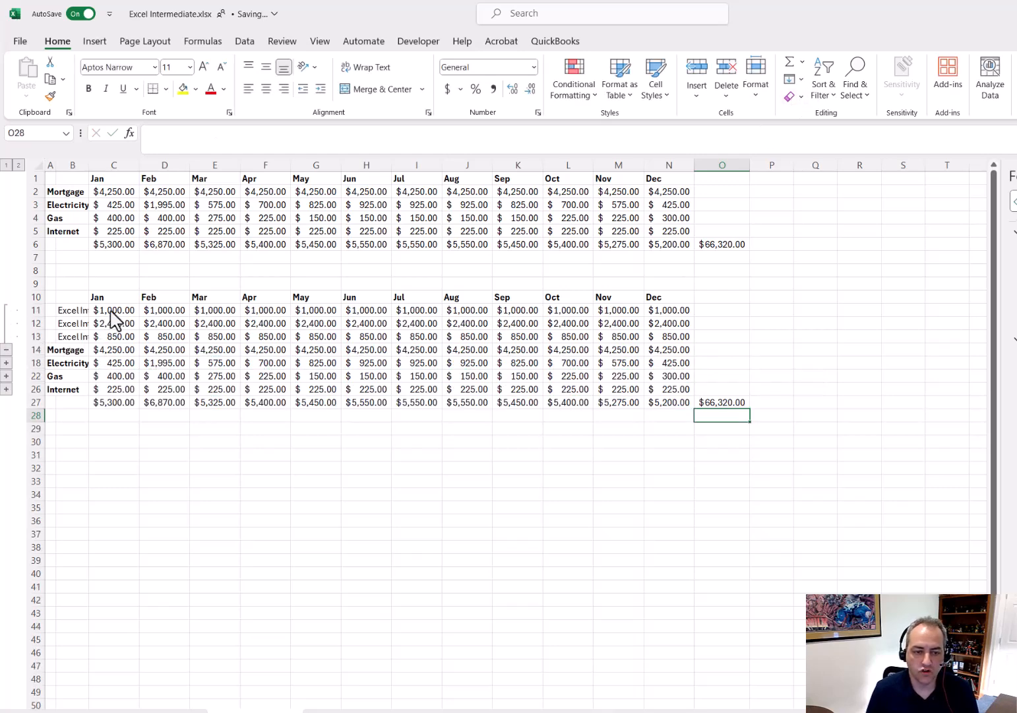
pyautogui.moveTo(113, 311); pyautogui.dragTo(116, 338)
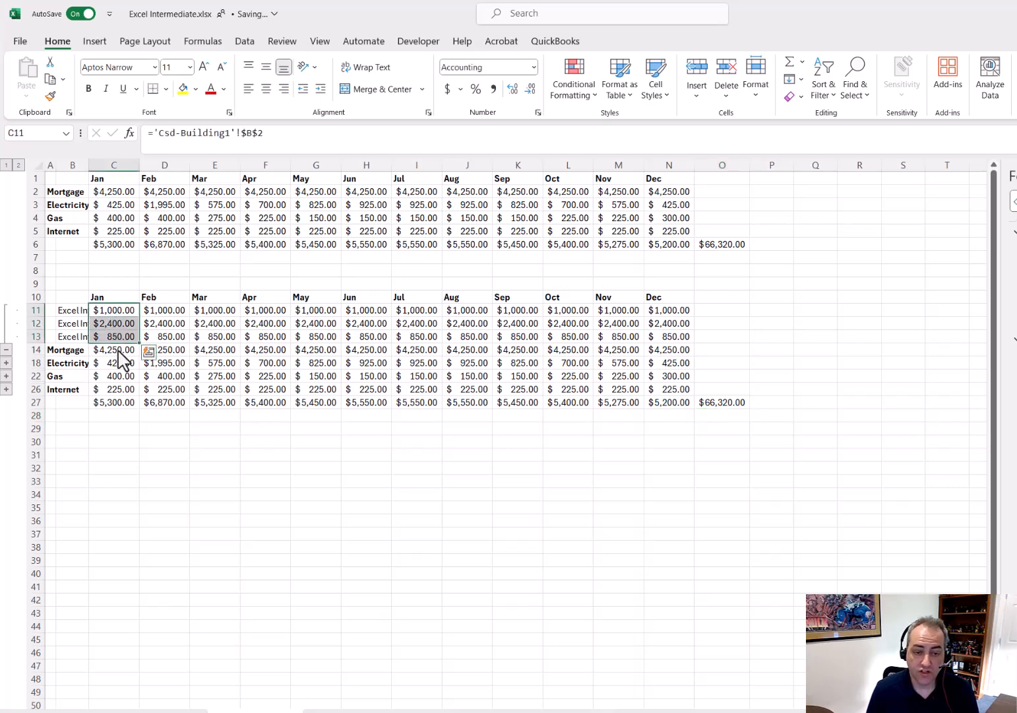
pyautogui.click(112, 314)
pyautogui.click(114, 325)
pyautogui.click(114, 337)
# Check the mortgage amounts on the three building sheets, then return to the summary sheet.
pyautogui.click(345, 711)
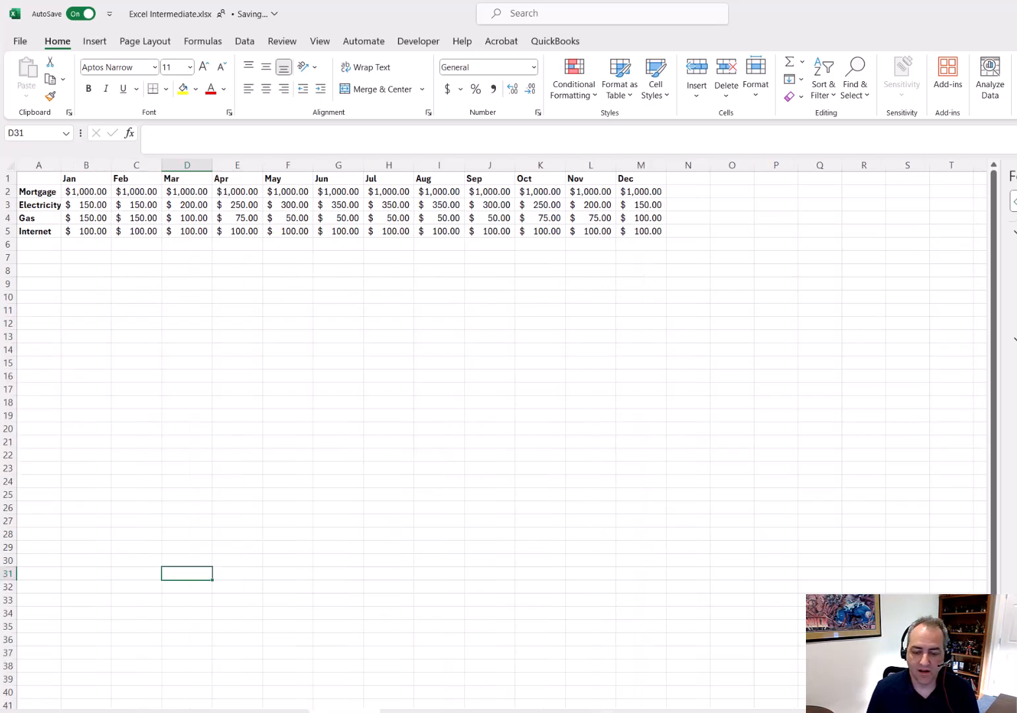
pyautogui.click(422, 711)
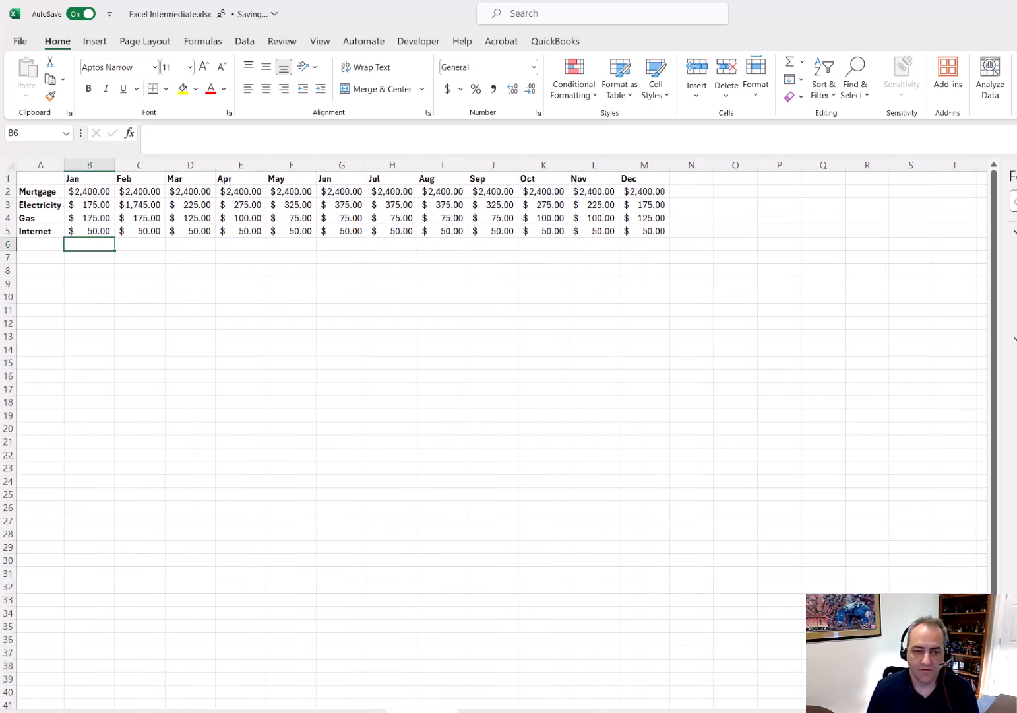
pyautogui.click(502, 712)
pyautogui.click(256, 711)
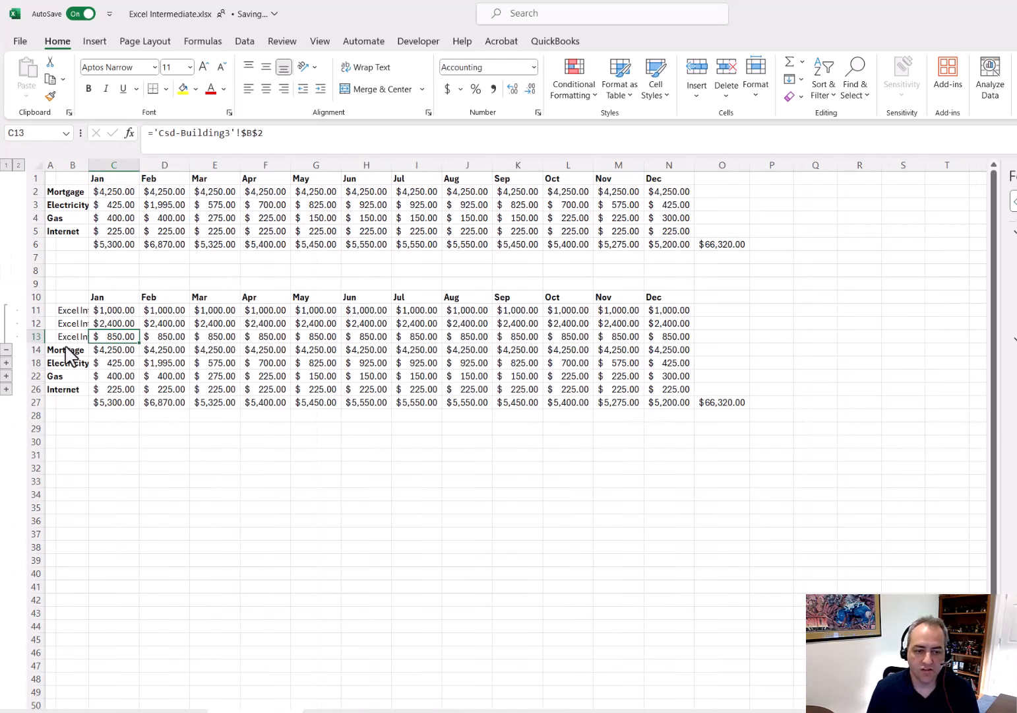
# Collapse the Mortgage group, then view the Electricity group's detail rows and collapse them again.
pyautogui.click(6, 350)
pyautogui.click(6, 323)
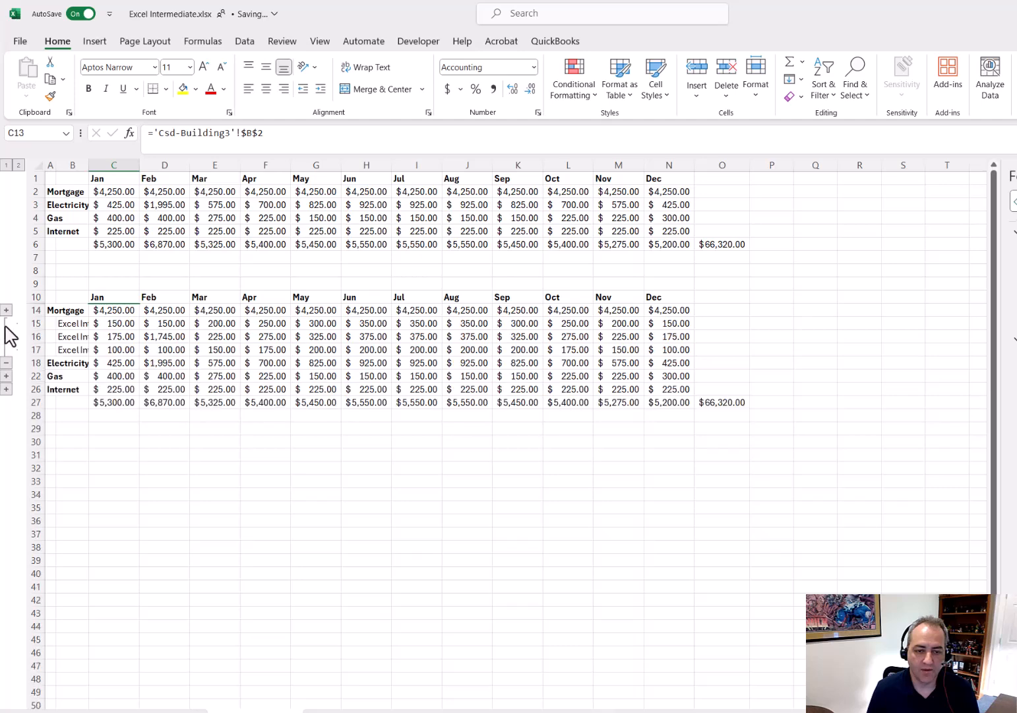
pyautogui.click(6, 362)
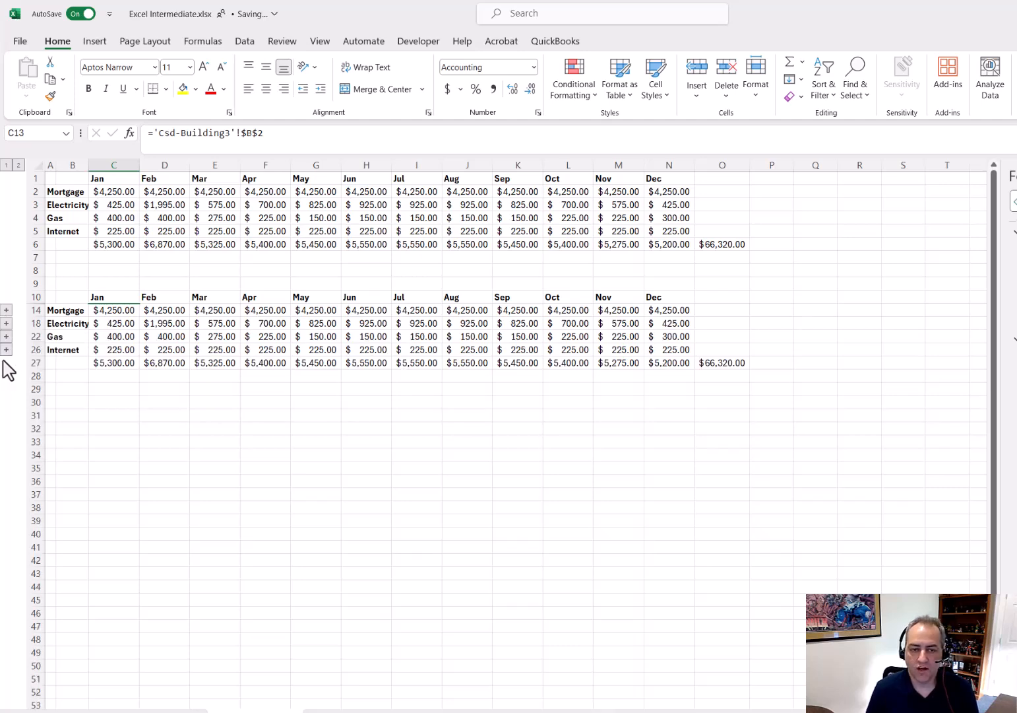